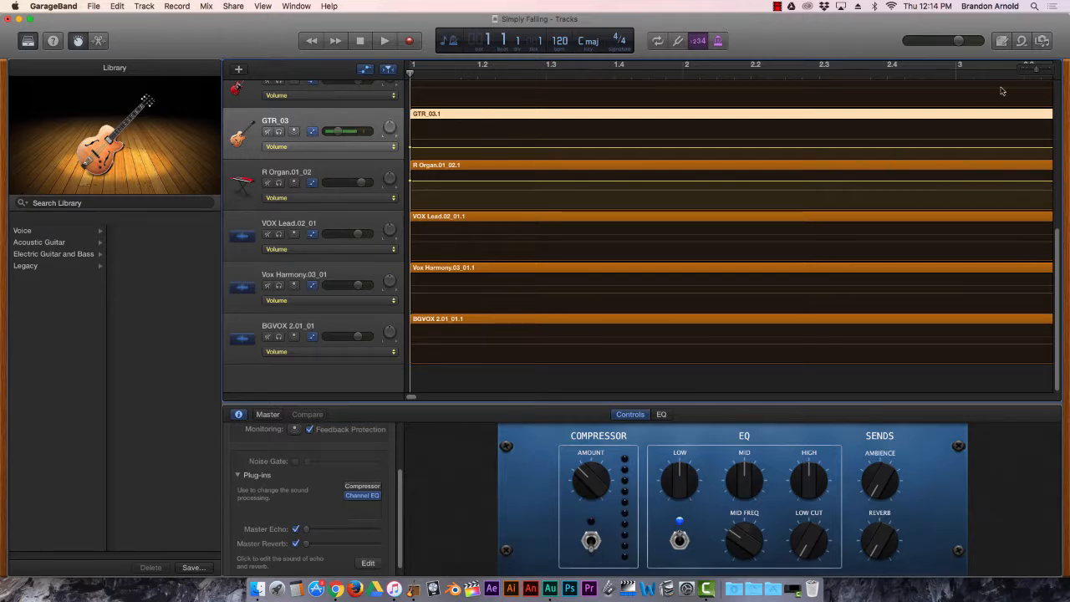
- Solo the GTR_03 track and play it briefly from about bar 9
drag(1040, 72, 1020, 71)
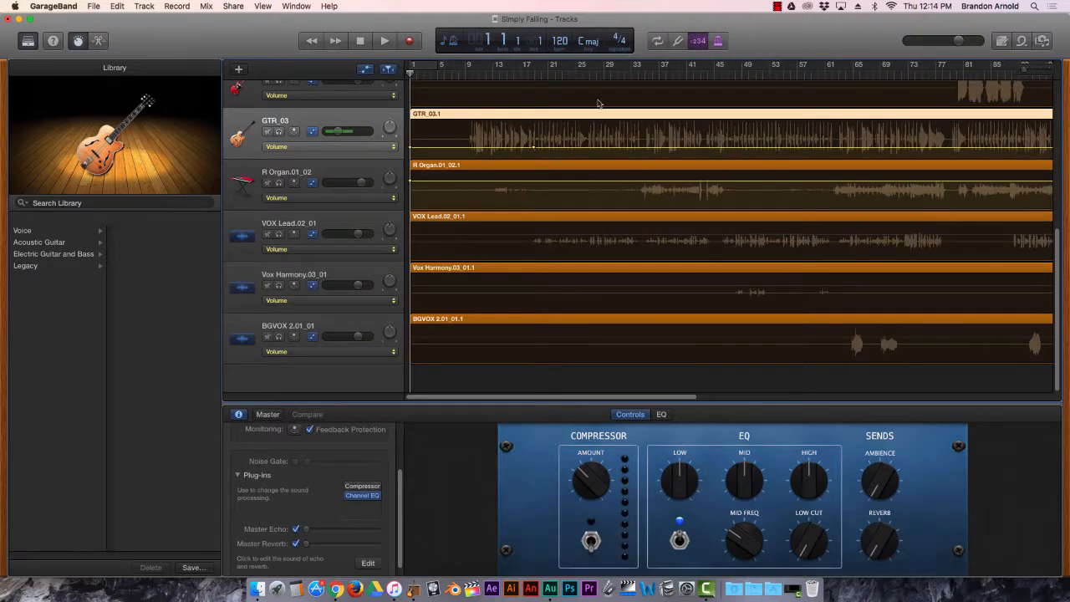
click(279, 130)
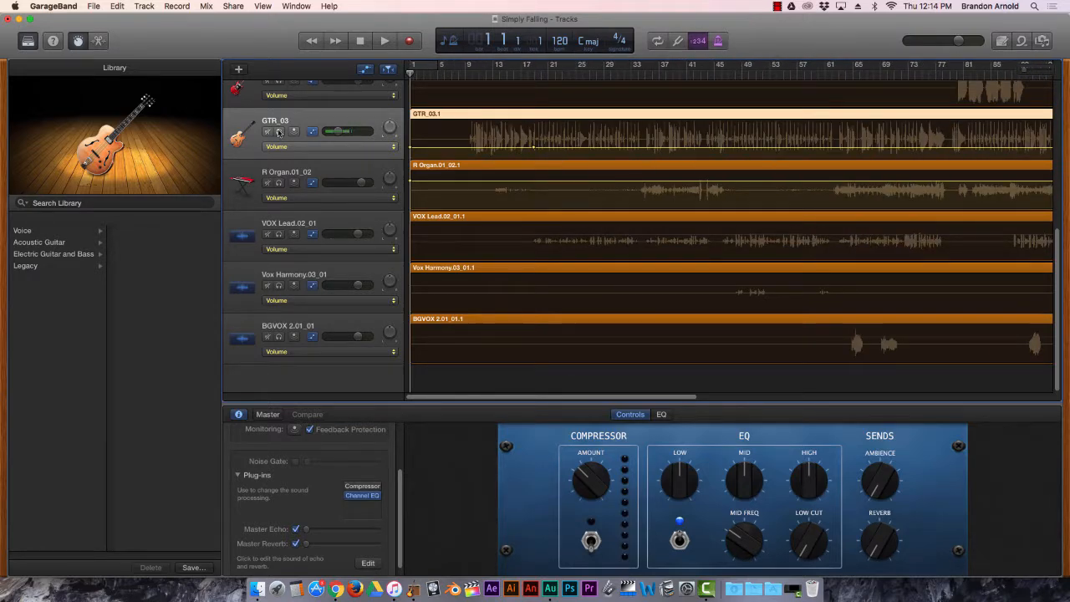
click(464, 73)
key(space)
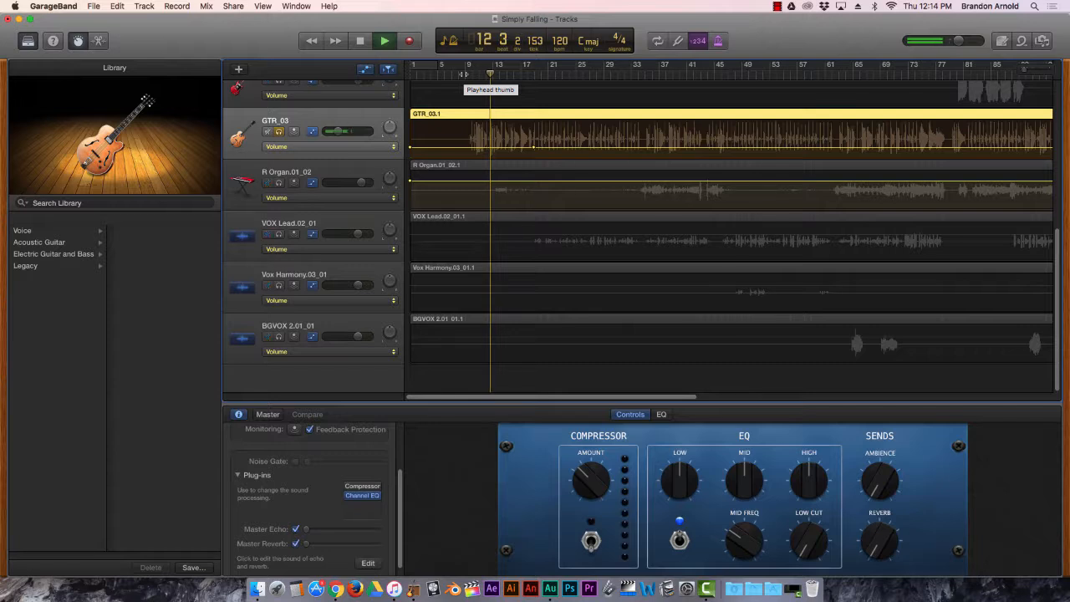
key(space)
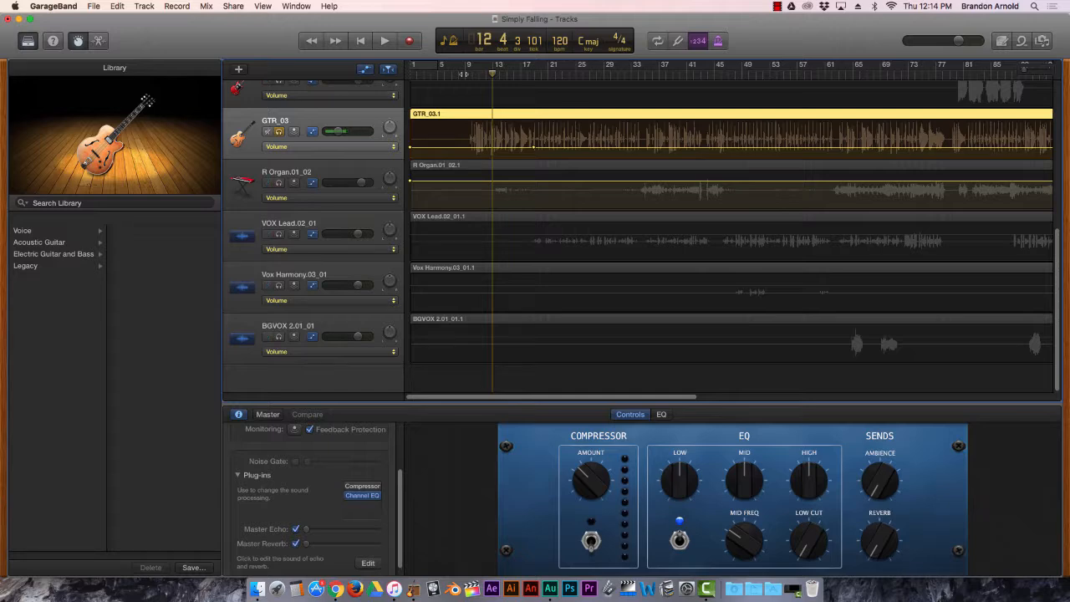
- Hide and reshow the Smart Controls and their inspector, collapsing the inspector's Plug-ins section
click(81, 41)
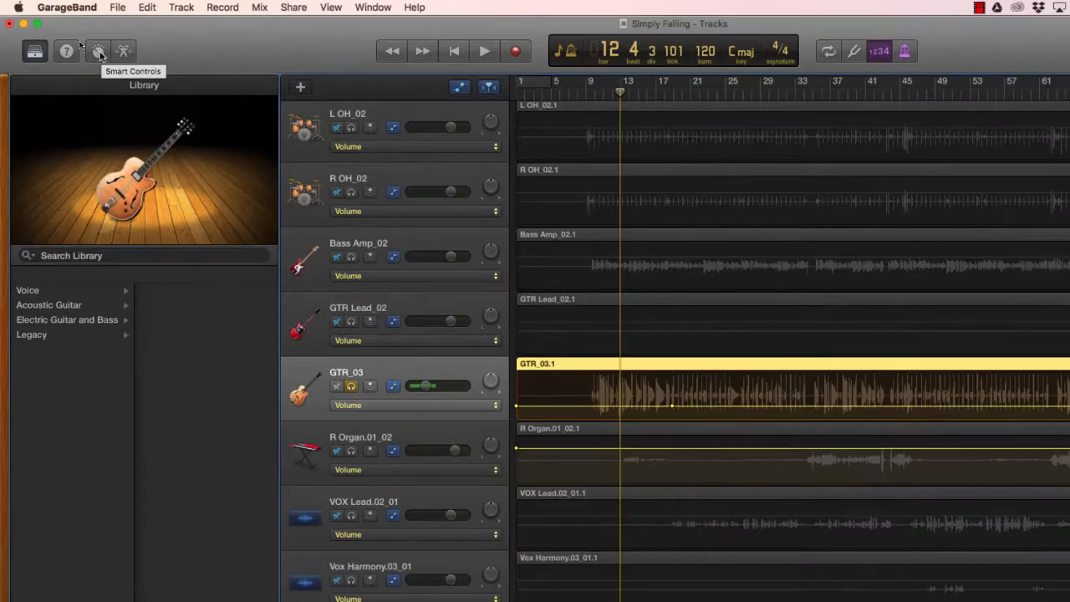
click(123, 65)
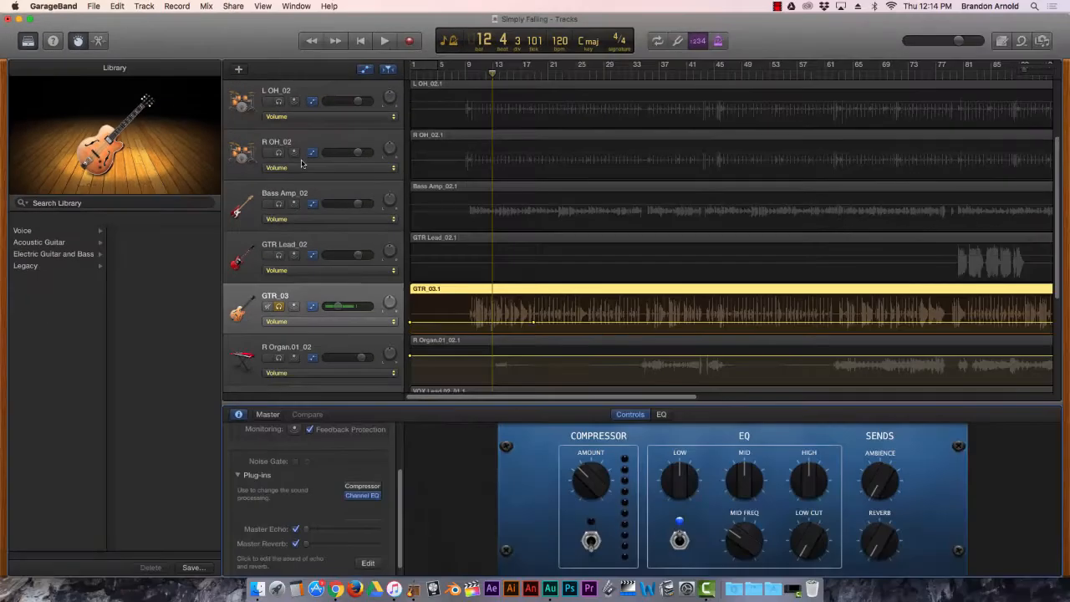
click(239, 476)
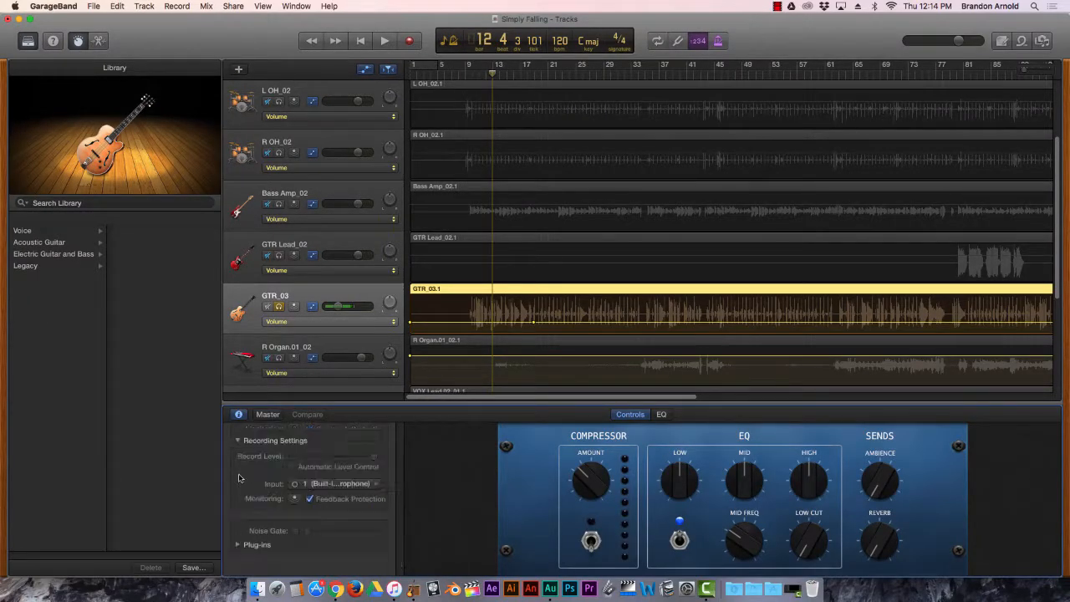
click(239, 415)
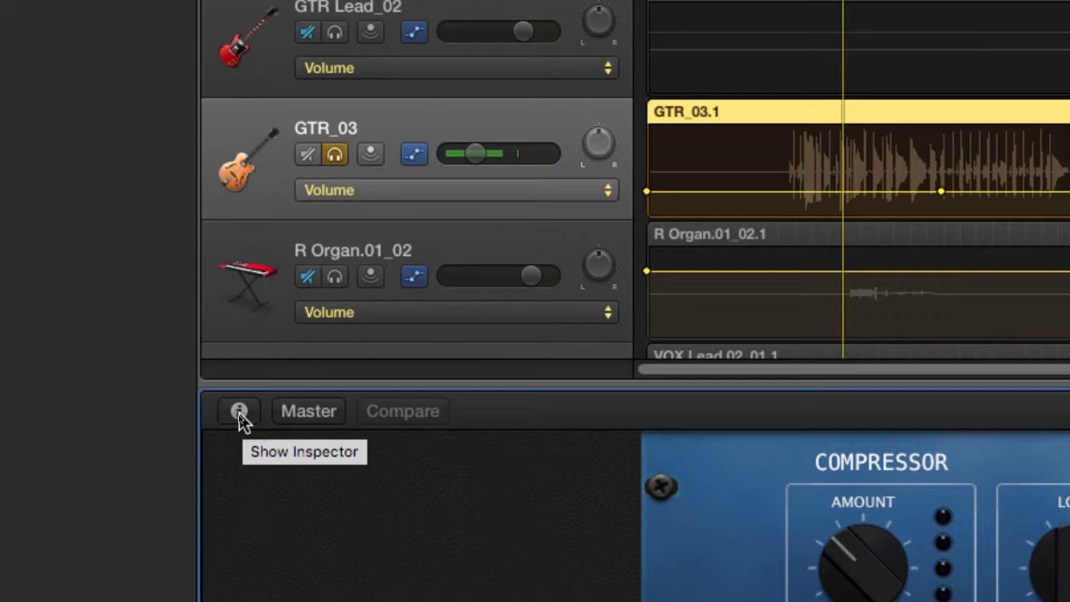
click(240, 413)
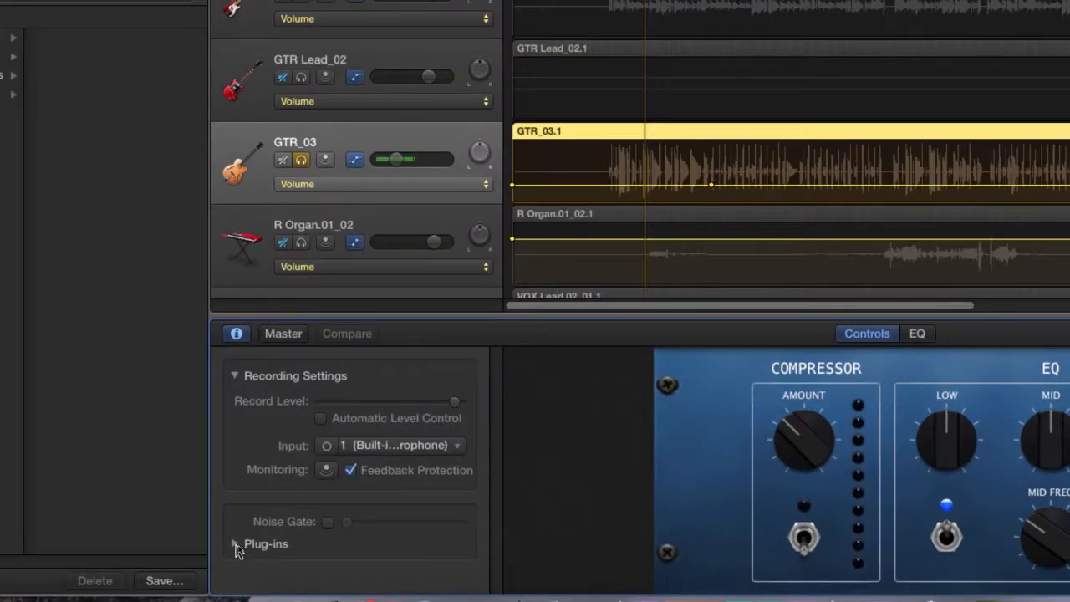
- Expand the Plug-ins section for GTR_03 and turn on its Compressor
click(235, 544)
scroll(334, 527, down, 3)
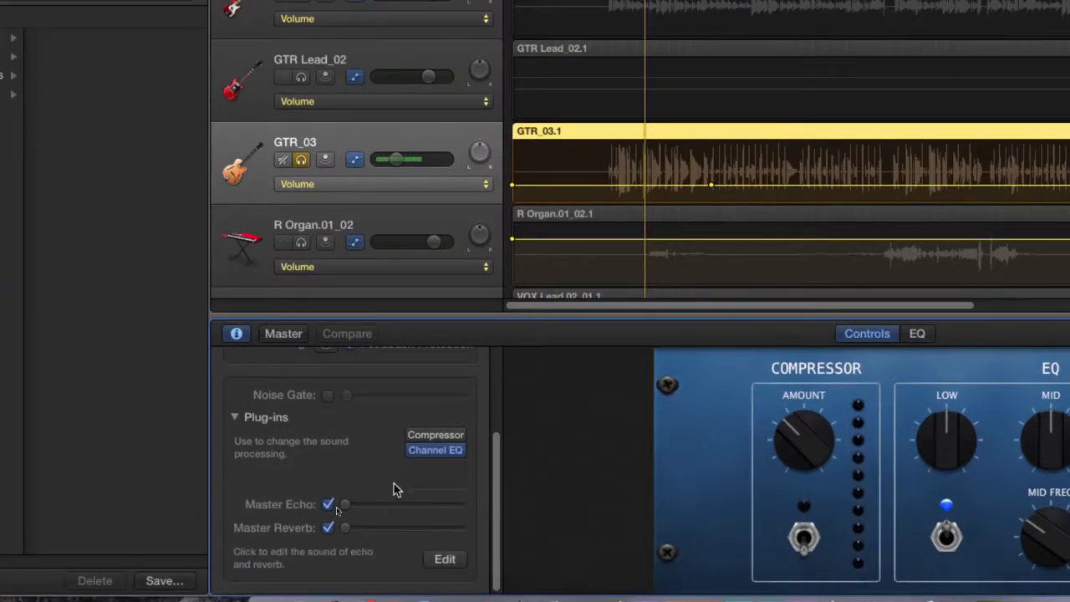
mouse_move(452, 455)
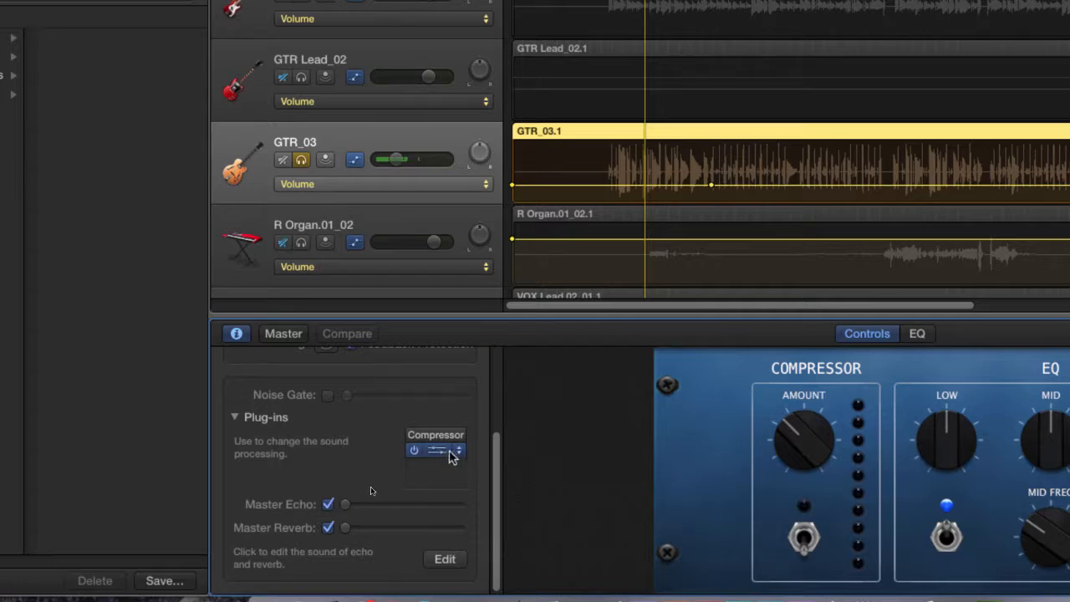
click(415, 437)
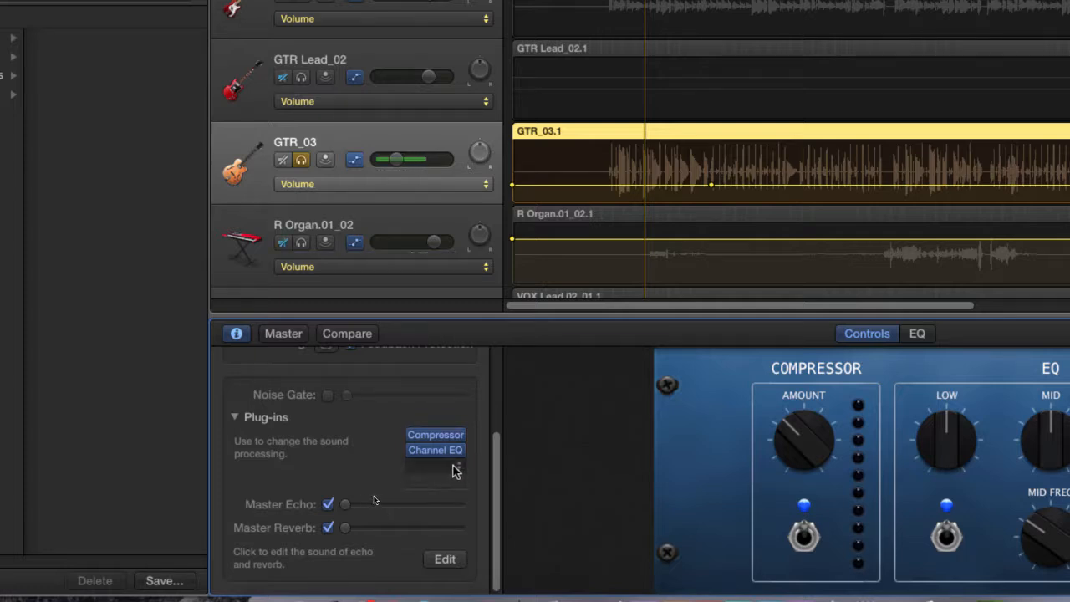
- Add the Pedalboard plug-in to the empty plug-in slot of the GTR_03 track
click(458, 474)
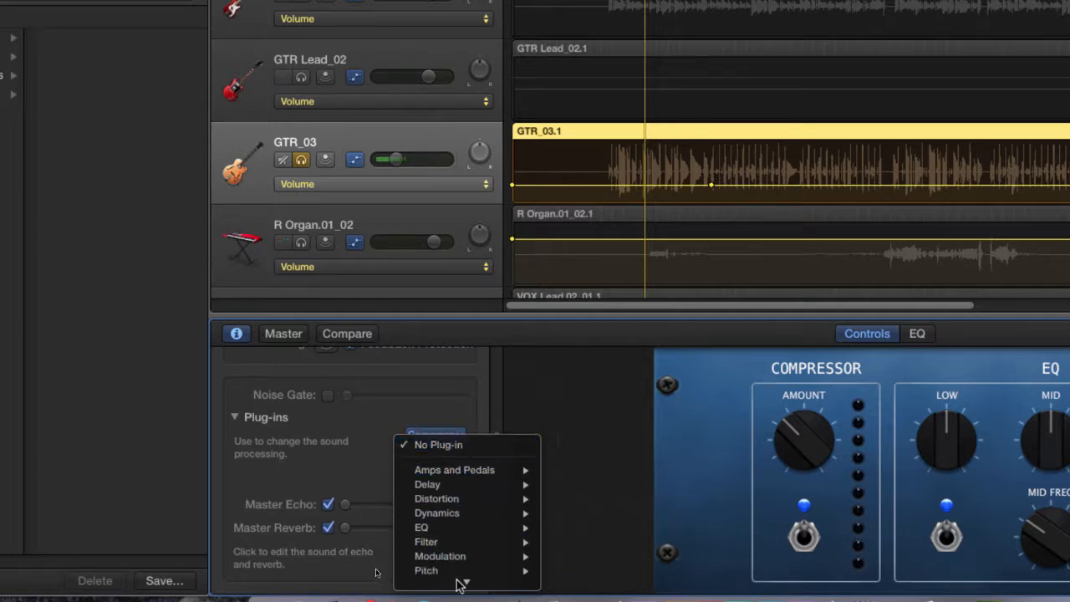
mouse_move(454, 410)
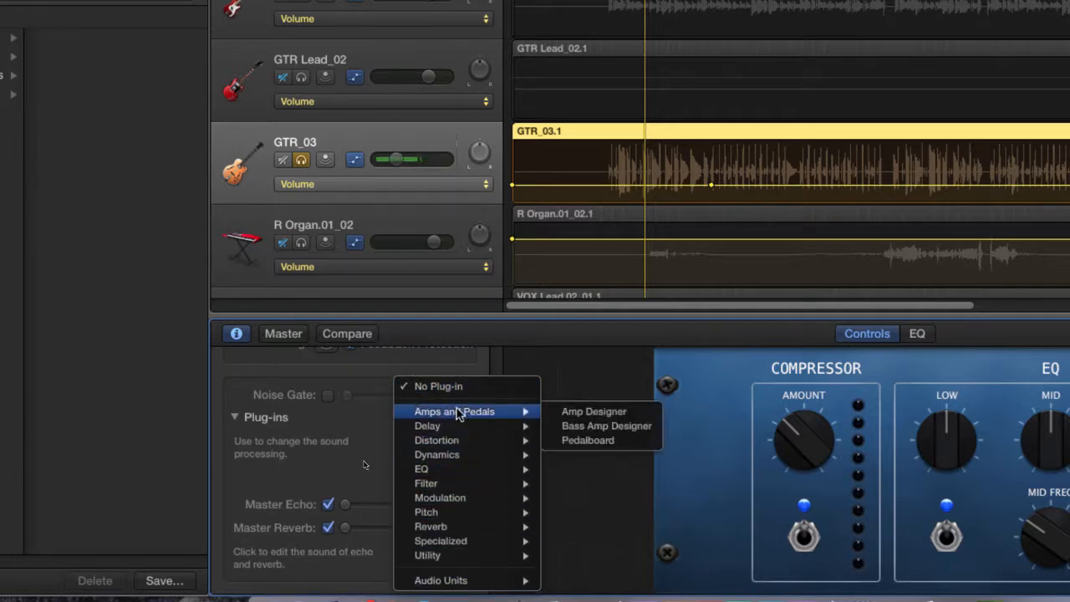
click(585, 441)
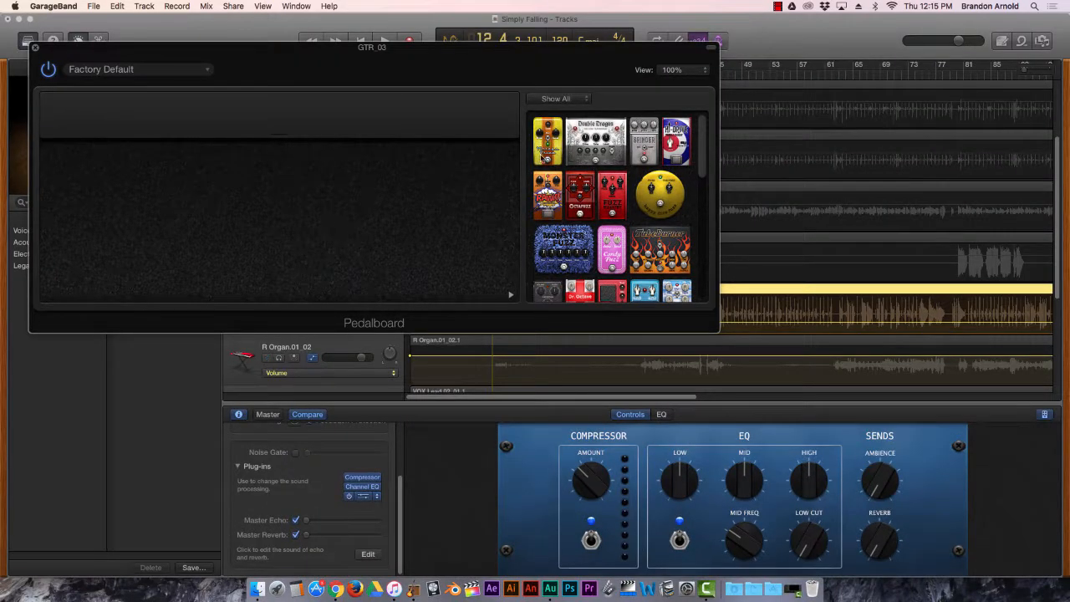
- Browse the available effect pedals and place the Wah pedal on the empty Pedalboard
scroll(654, 153, down, 10)
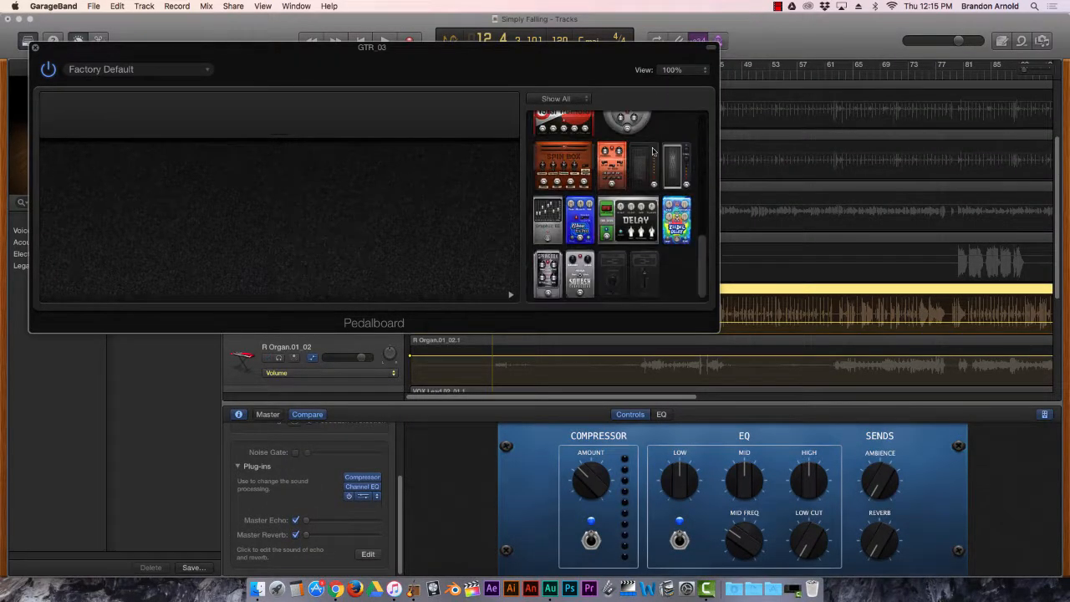
scroll(653, 150, up, 9)
scroll(653, 151, up, 1)
scroll(653, 151, down, 6)
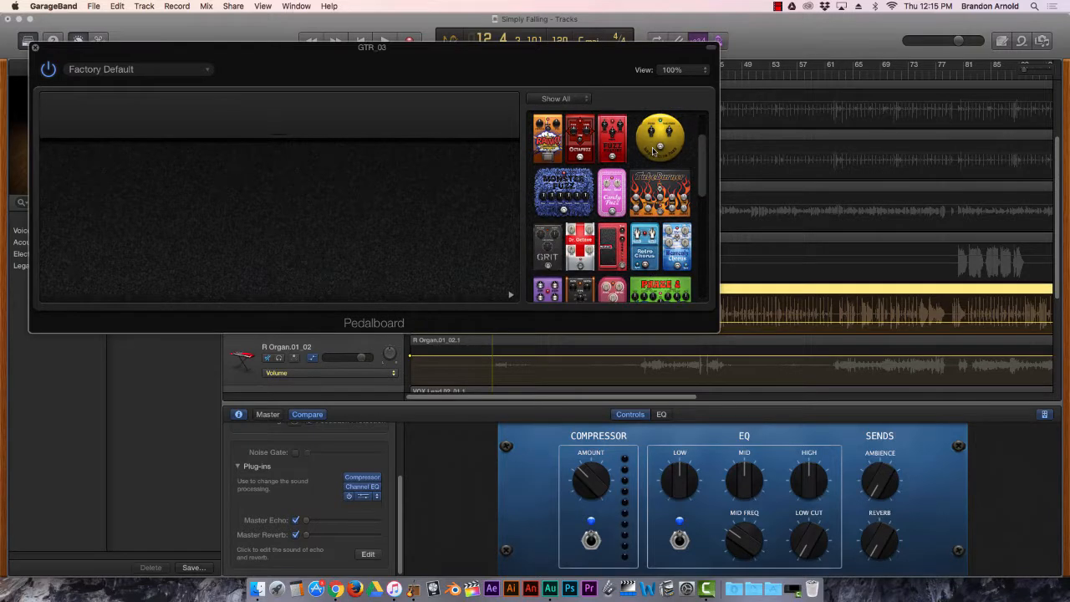
scroll(652, 151, down, 3)
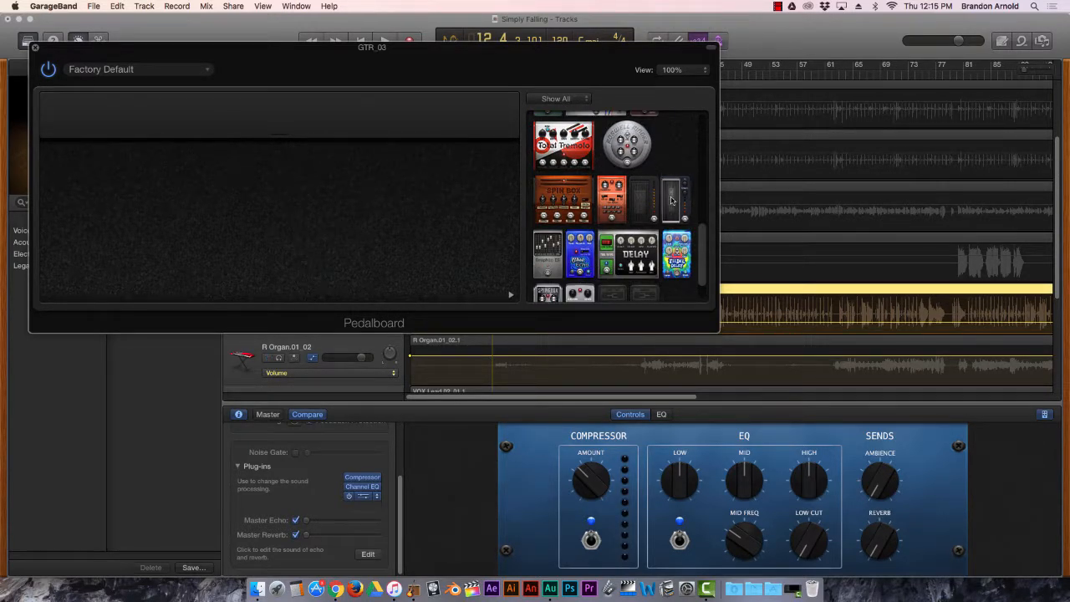
drag(674, 200, 129, 196)
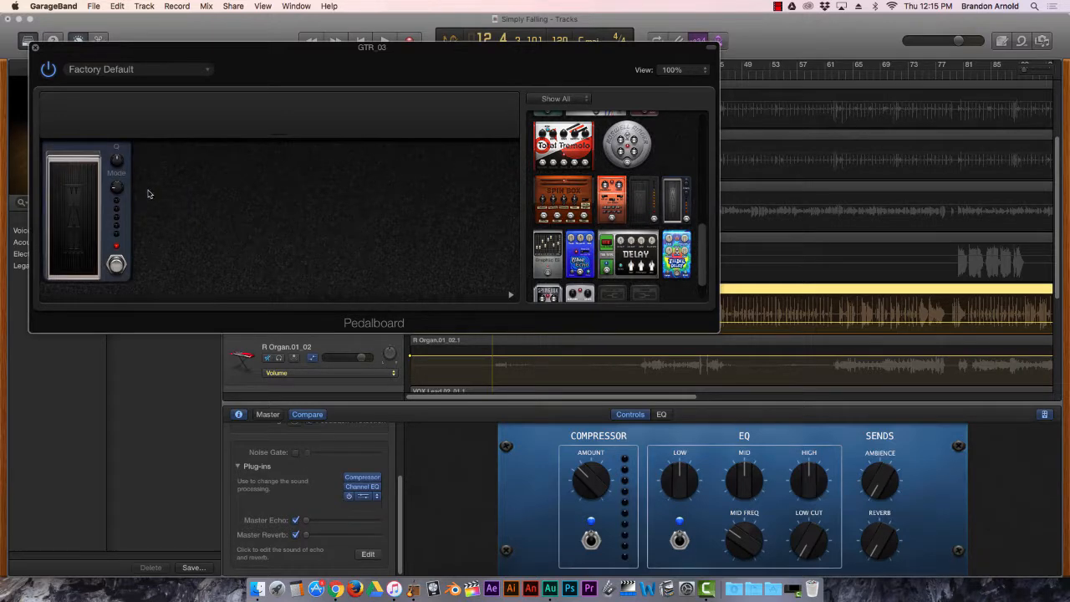
- Play the soloed guitar from about bar 9 and switch the Wah pedal off and on to compare the sound
drag(590, 58, 634, 201)
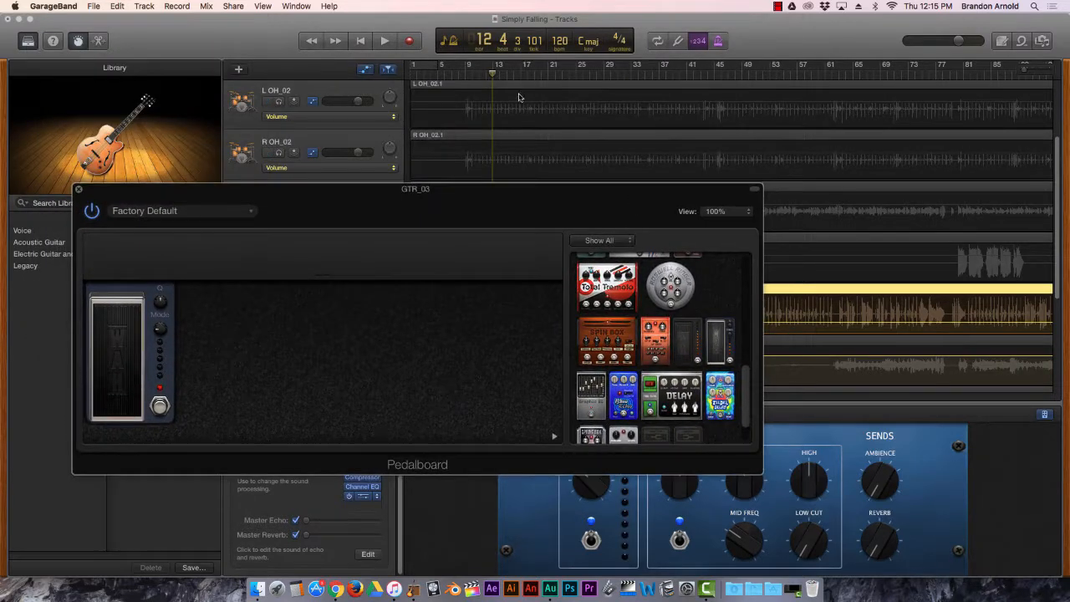
click(467, 72)
key(space)
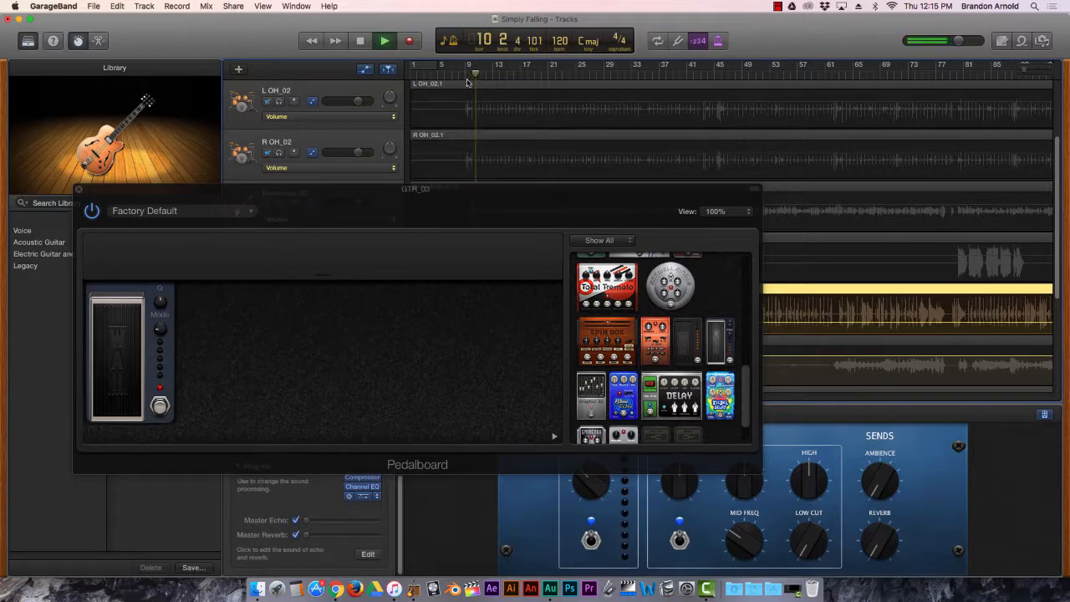
click(160, 407)
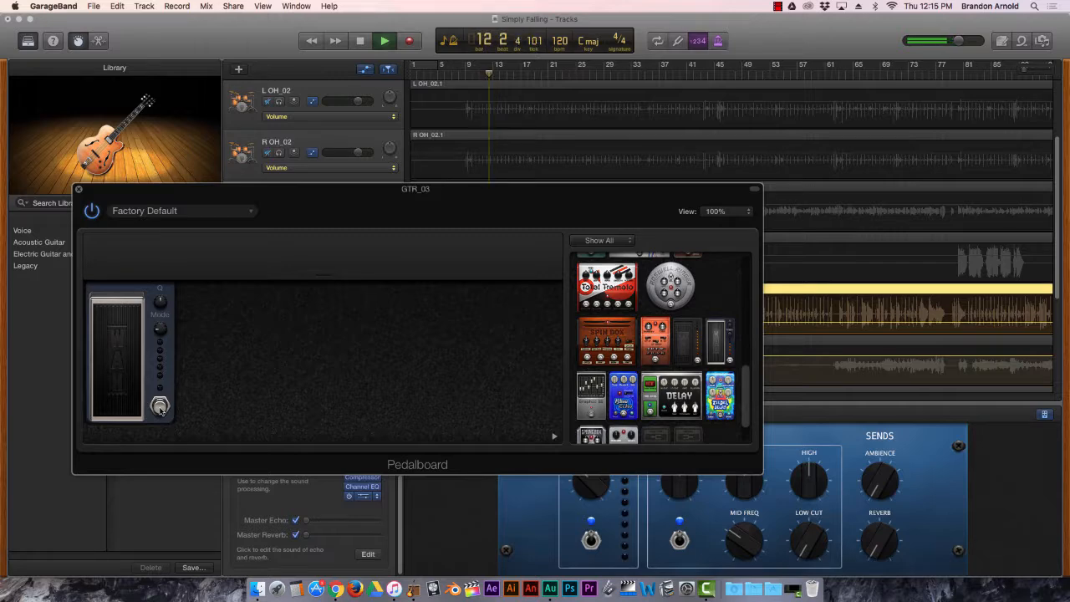
click(159, 407)
- Try the Wah pedal's Mode knob, rock its treadle fully forward during playback, and stop the song
drag(160, 330, 161, 325)
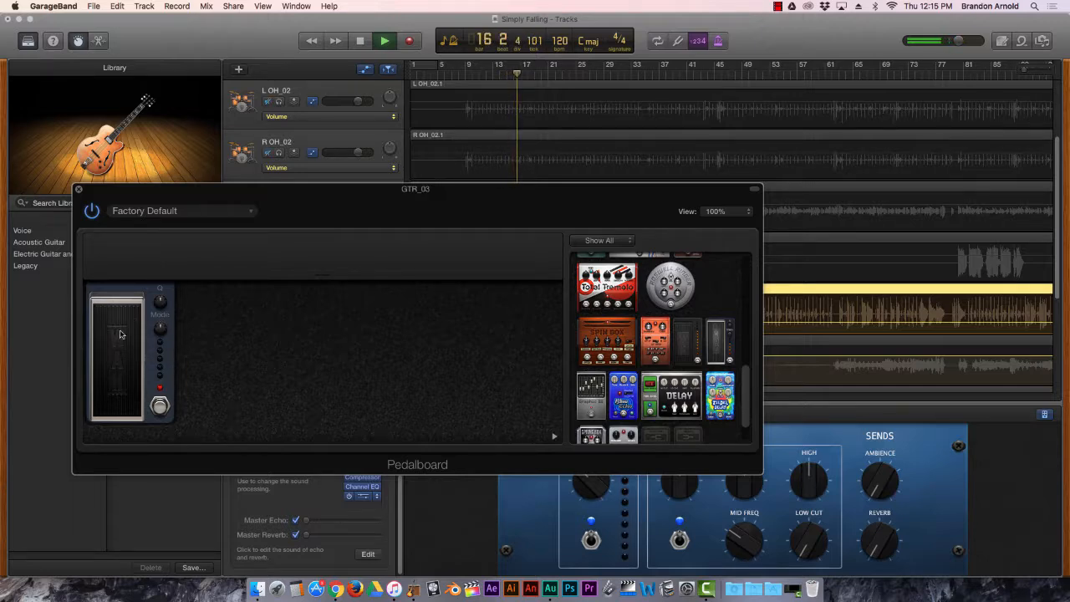
mouse_move(120, 329)
mouse_down()
mouse_move(121, 297)
mouse_move(125, 341)
mouse_move(126, 279)
mouse_up()
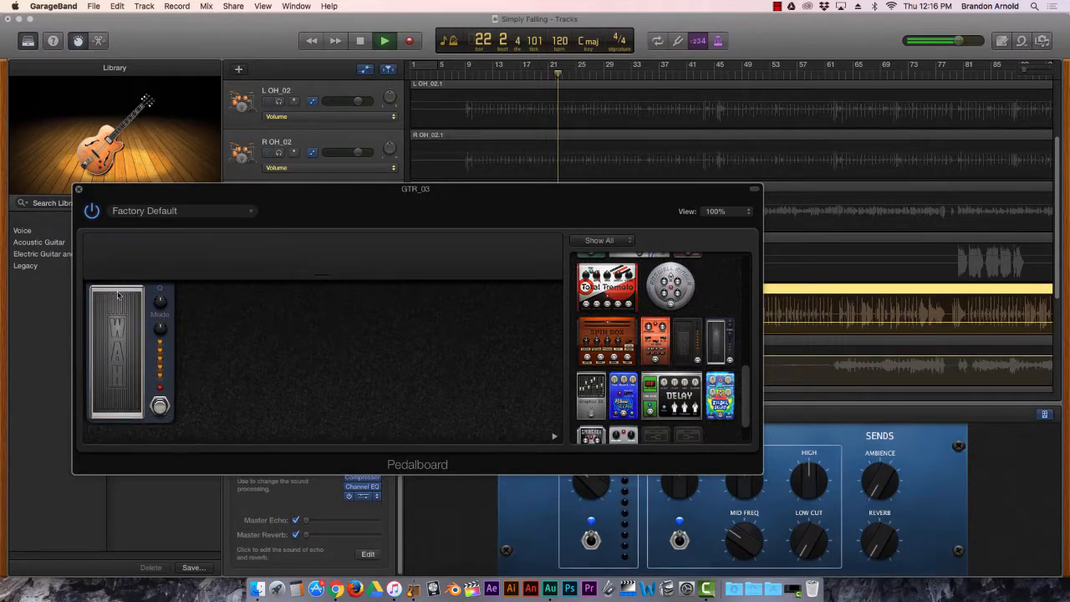
key(space)
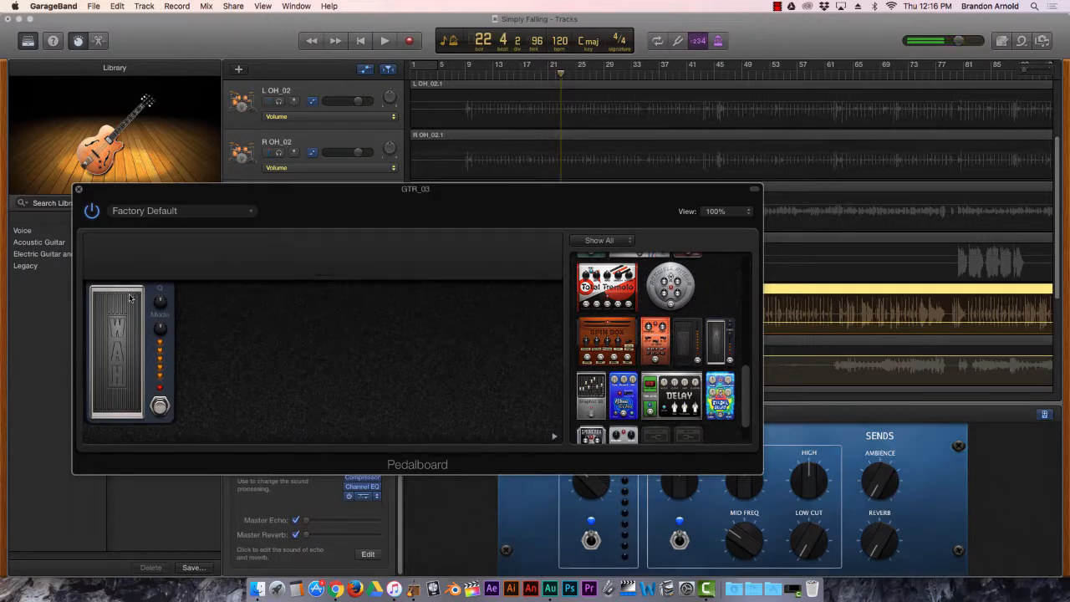
mouse_move(126, 300)
mouse_down()
mouse_move(124, 334)
mouse_move(130, 297)
mouse_up()
- Add the Spring Box pedal after the Wah and switch it off and on during playback to compare
drag(369, 204, 332, 189)
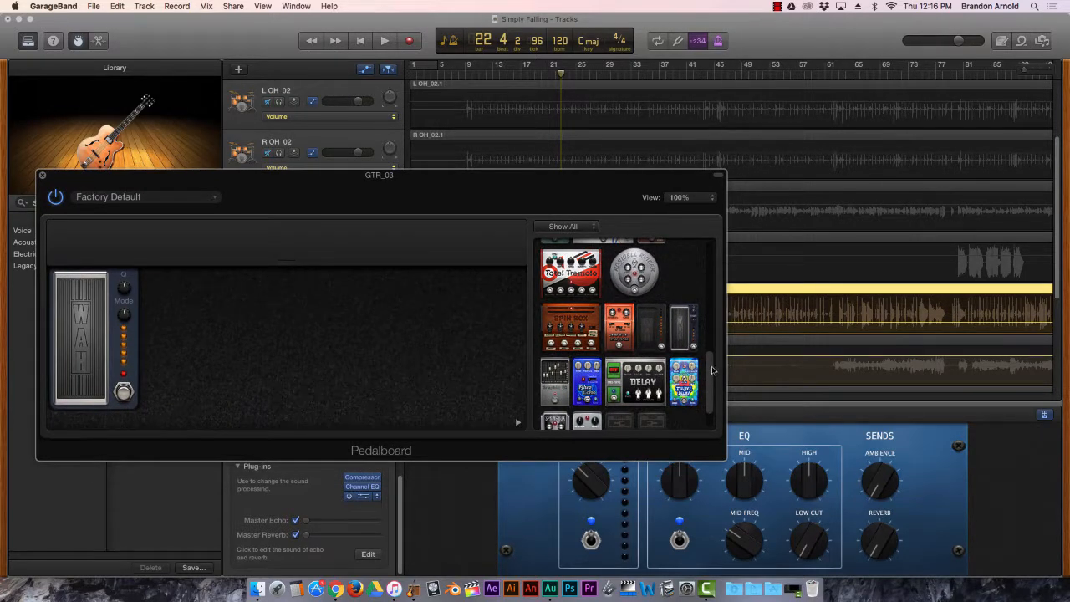
drag(712, 370, 715, 404)
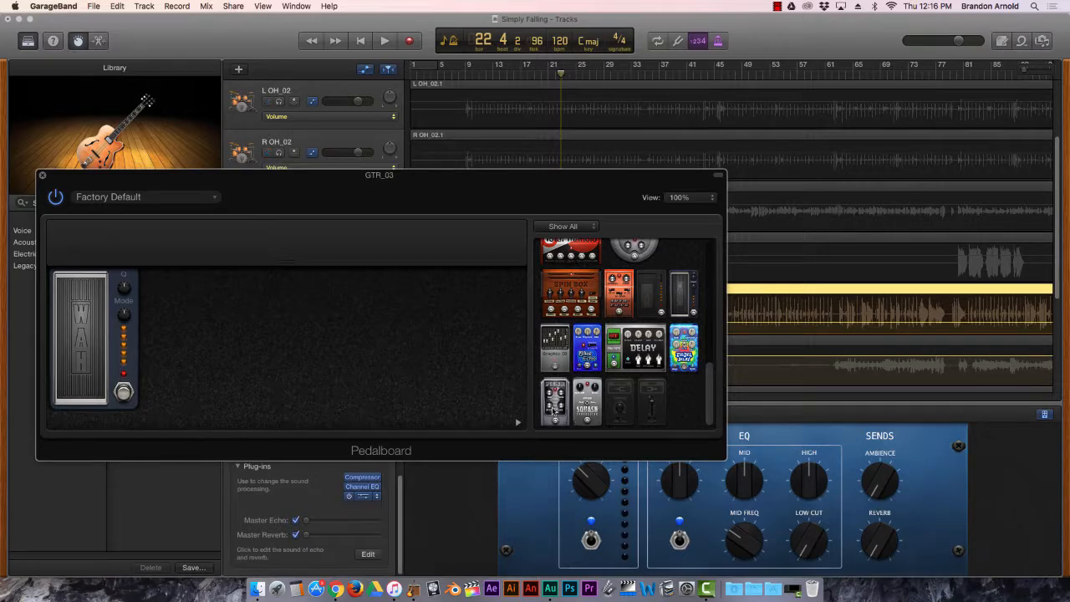
drag(552, 402, 203, 323)
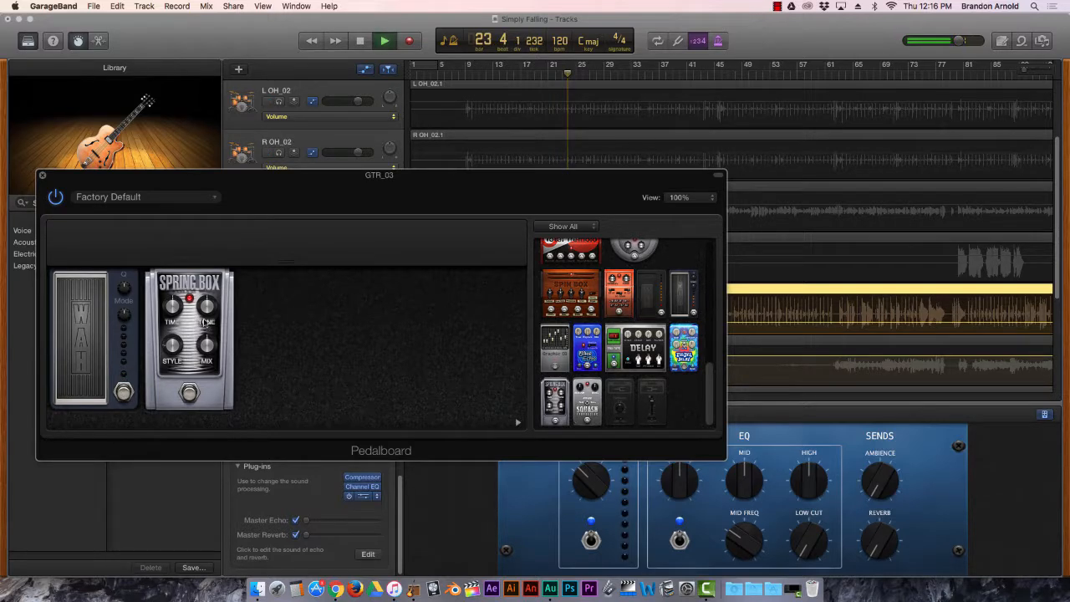
click(192, 397)
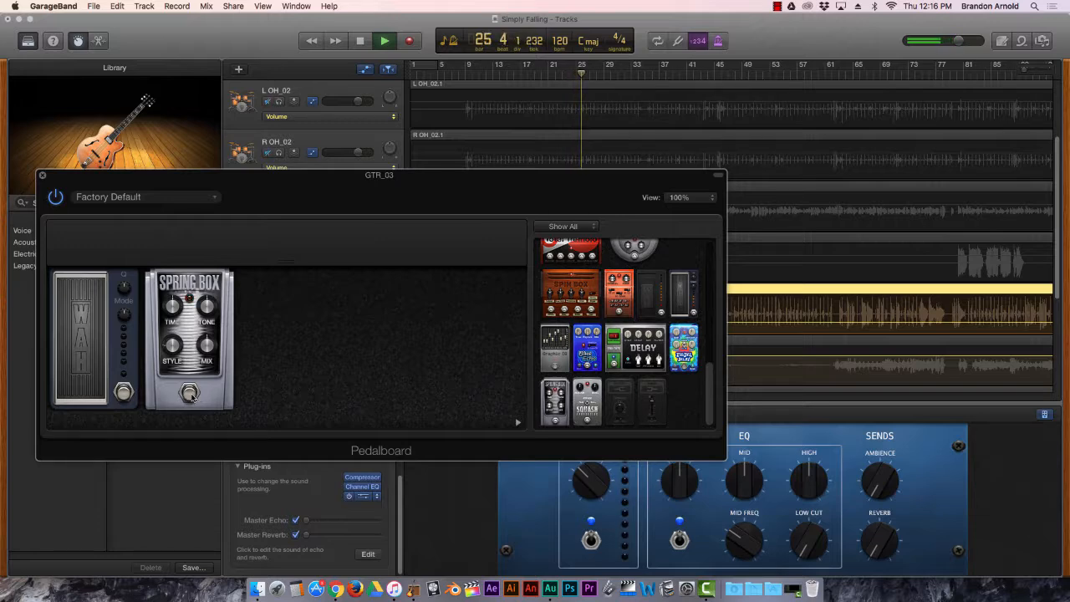
click(191, 392)
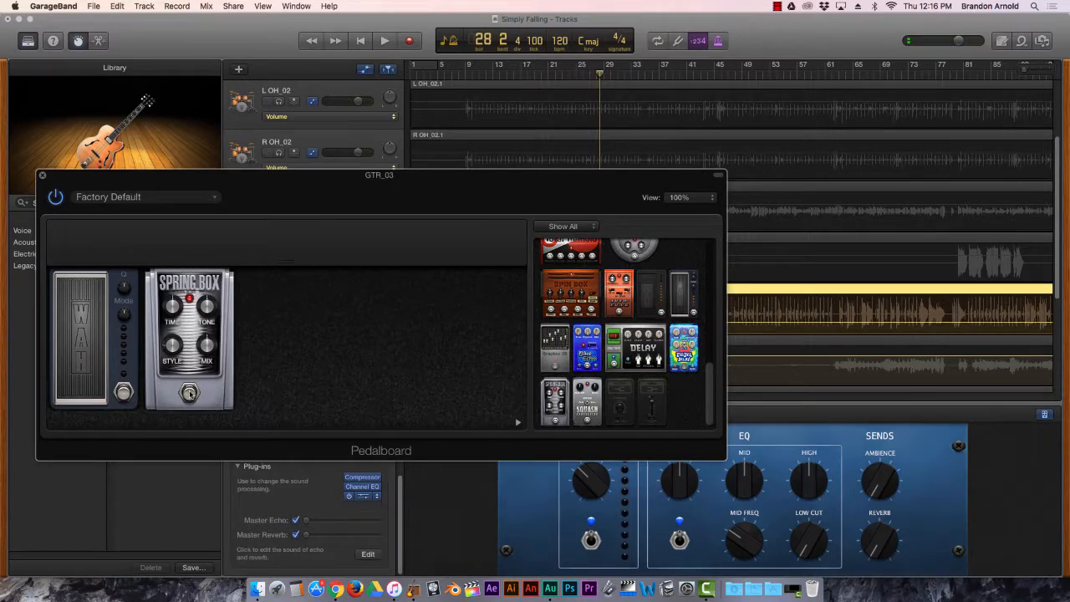
- Turn the Wah pedal back on, play from about bar 9, and unsolo GTR_03 to hear the full mix
click(125, 395)
drag(306, 177, 437, 390)
click(485, 75)
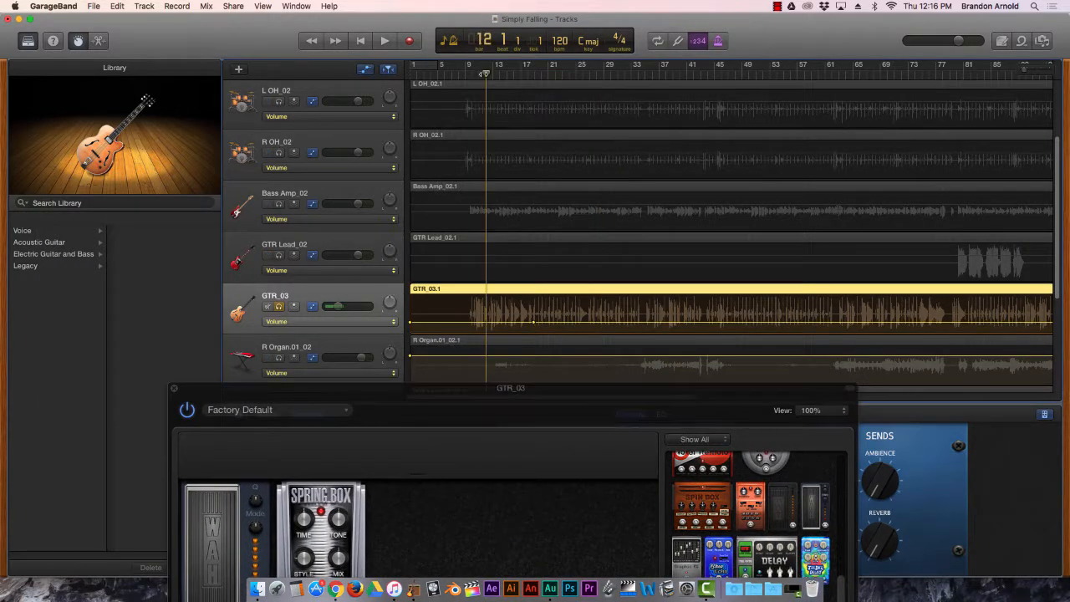
click(465, 74)
key(space)
click(278, 307)
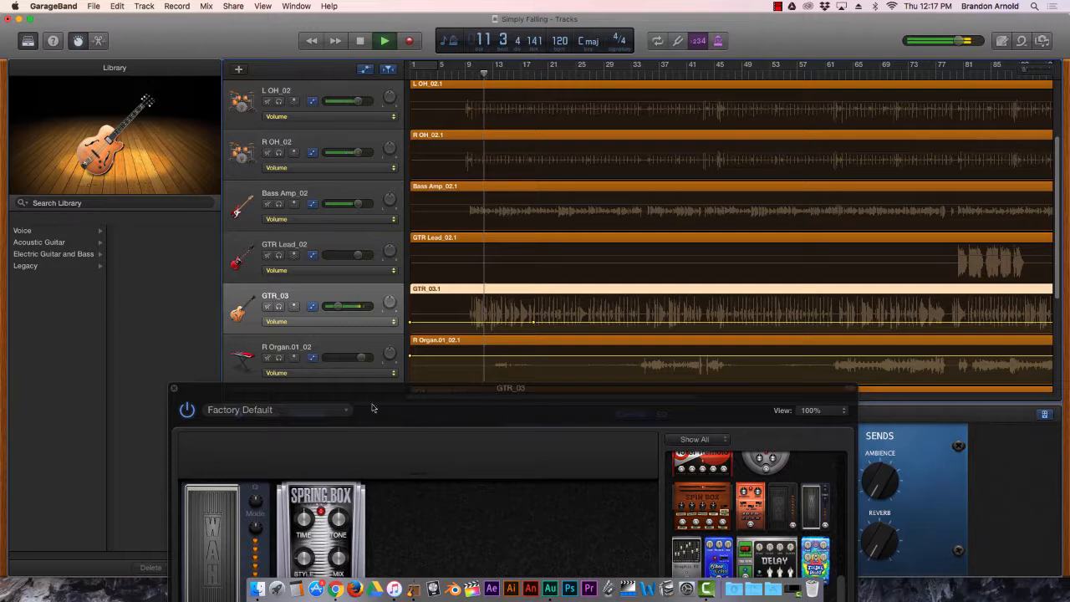
- Turn off the Spring Box pedal, rock the Wah treadle fully back during playback, and stop the song
drag(427, 413, 366, 246)
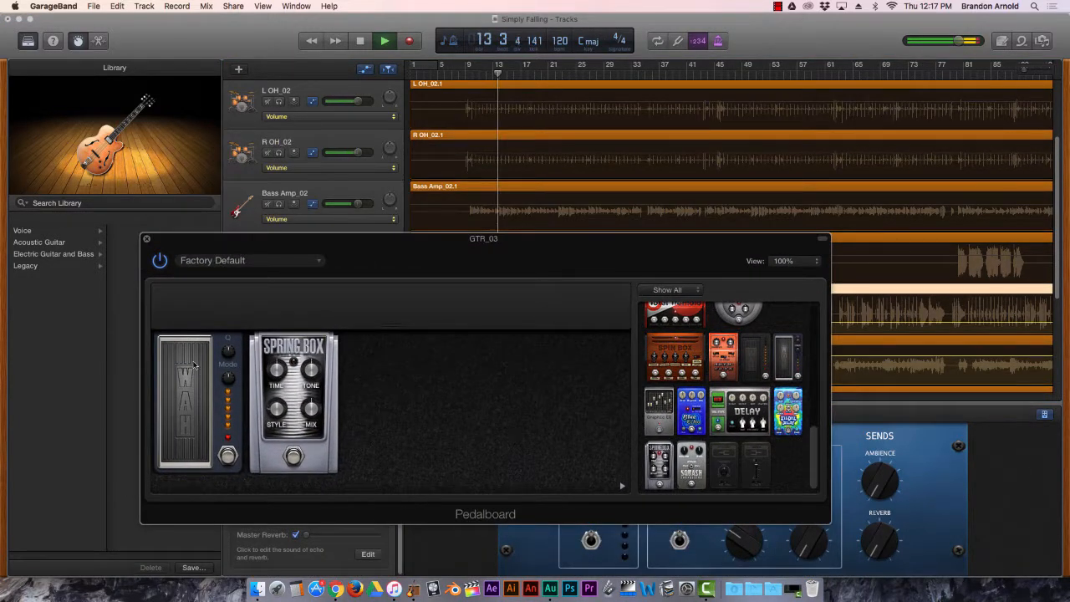
drag(191, 366, 193, 423)
drag(419, 262, 455, 376)
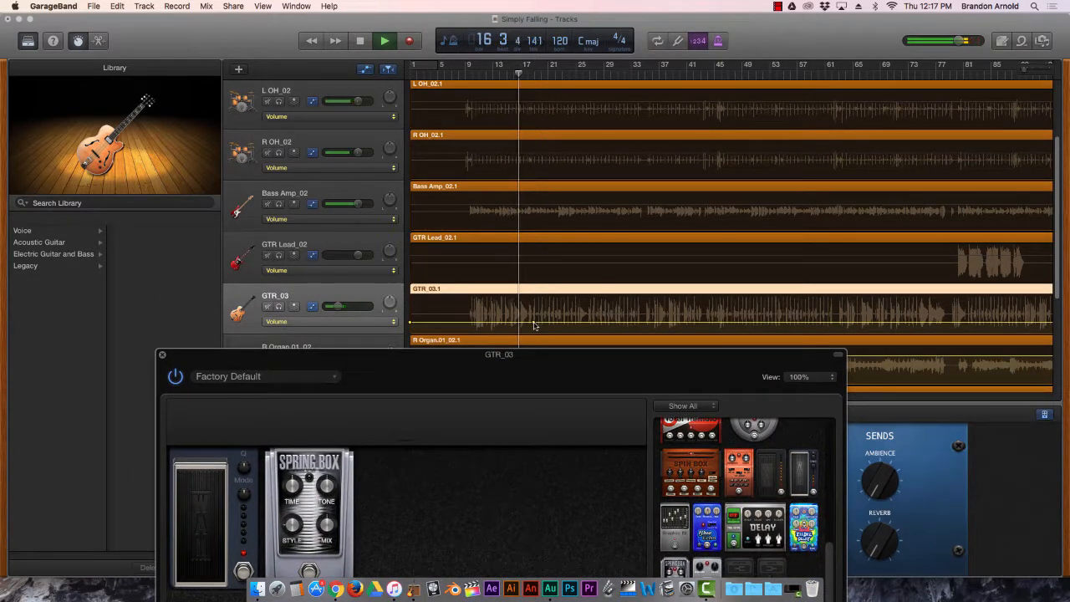
key(space)
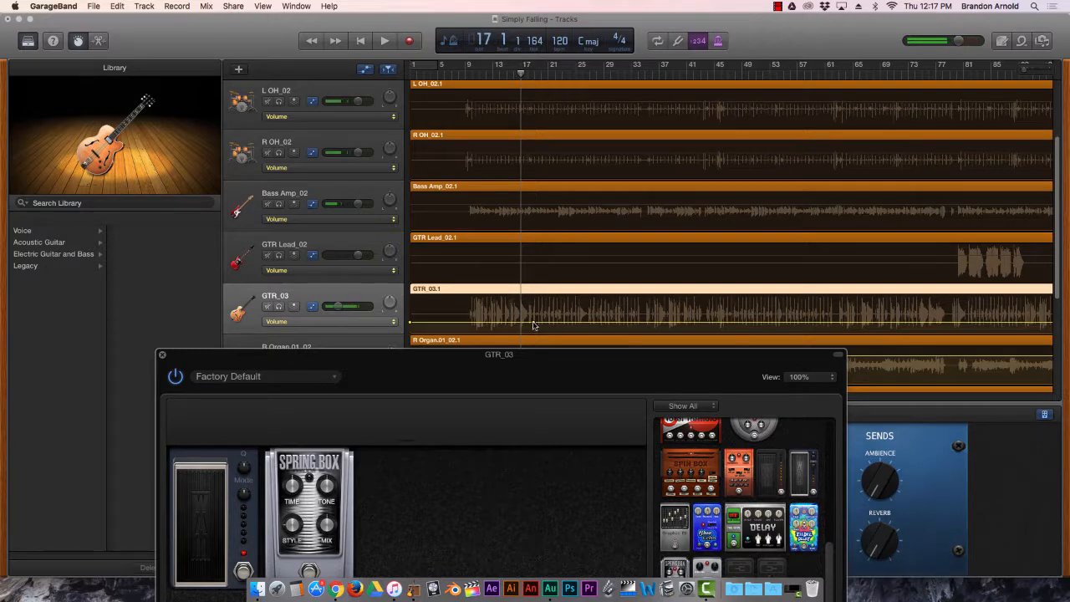
- Add a volume automation point on GTR_03 at about bar 18, and toggle the track automation display off and on to compare
click(528, 324)
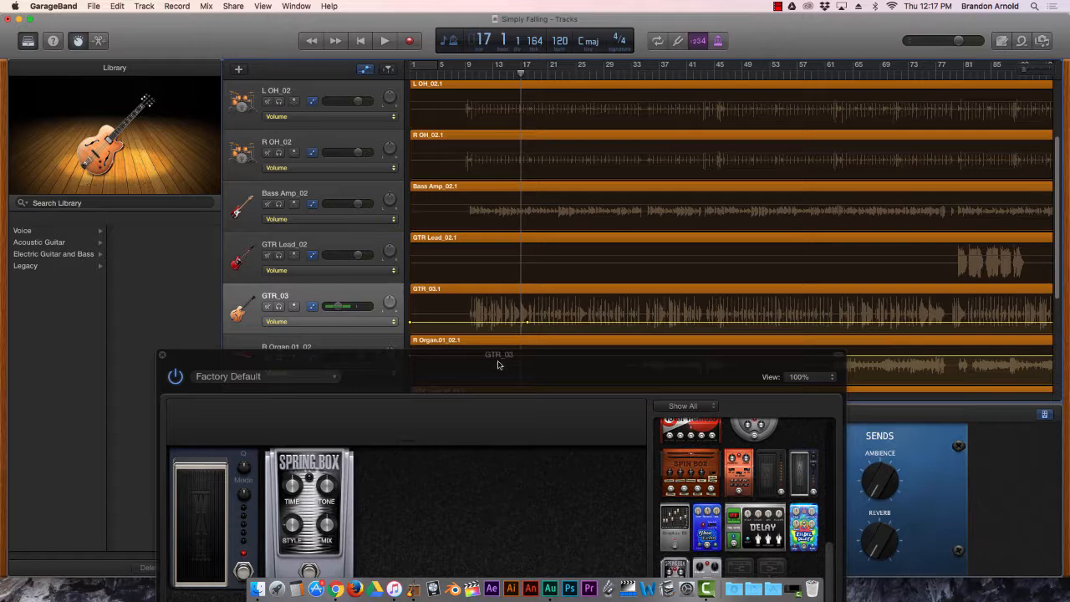
drag(499, 364, 752, 151)
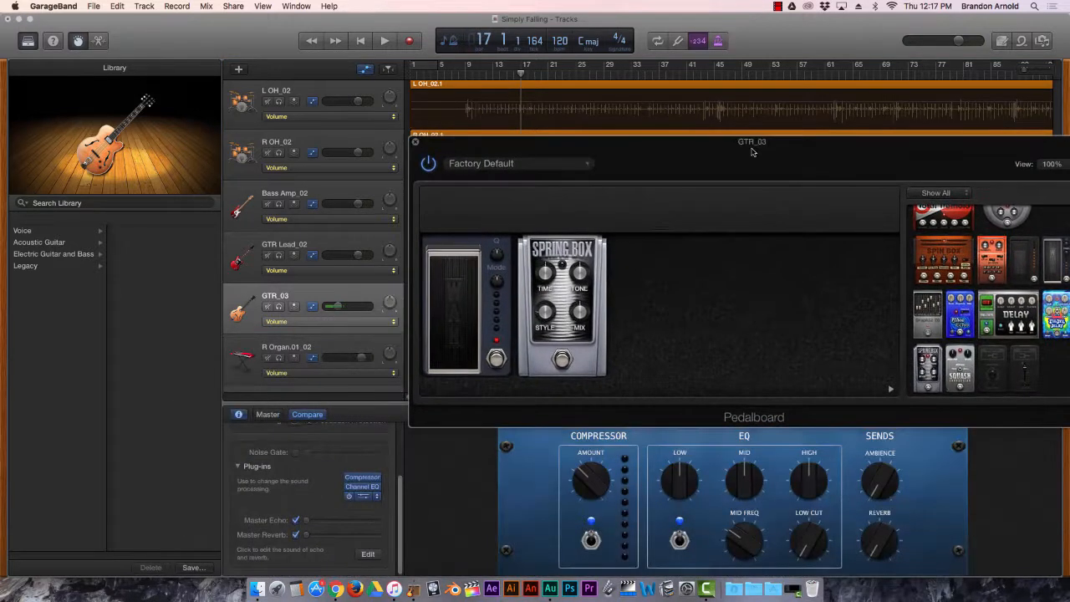
click(364, 70)
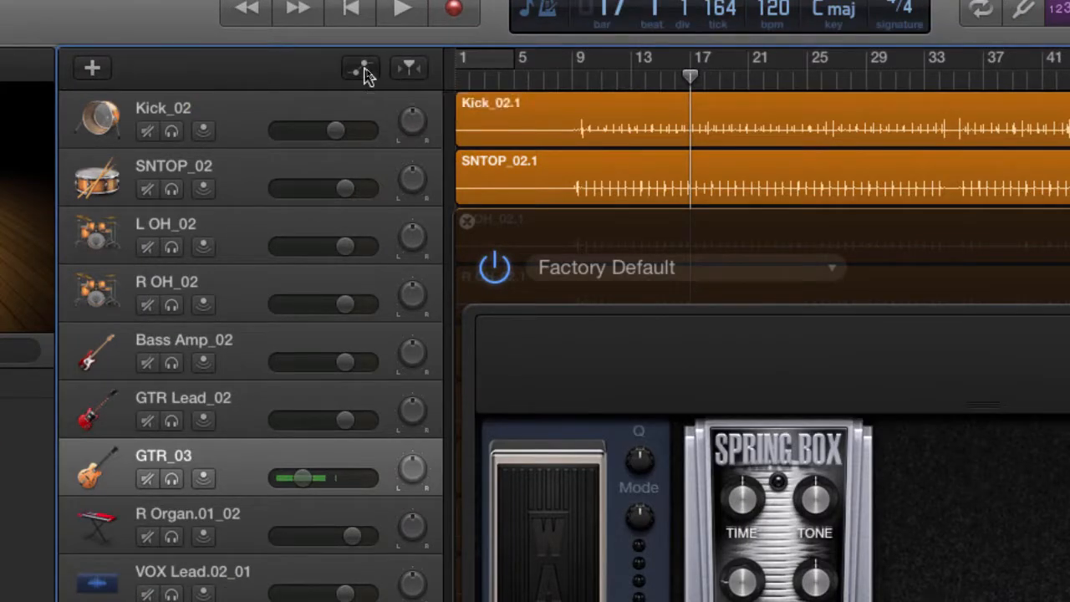
click(363, 72)
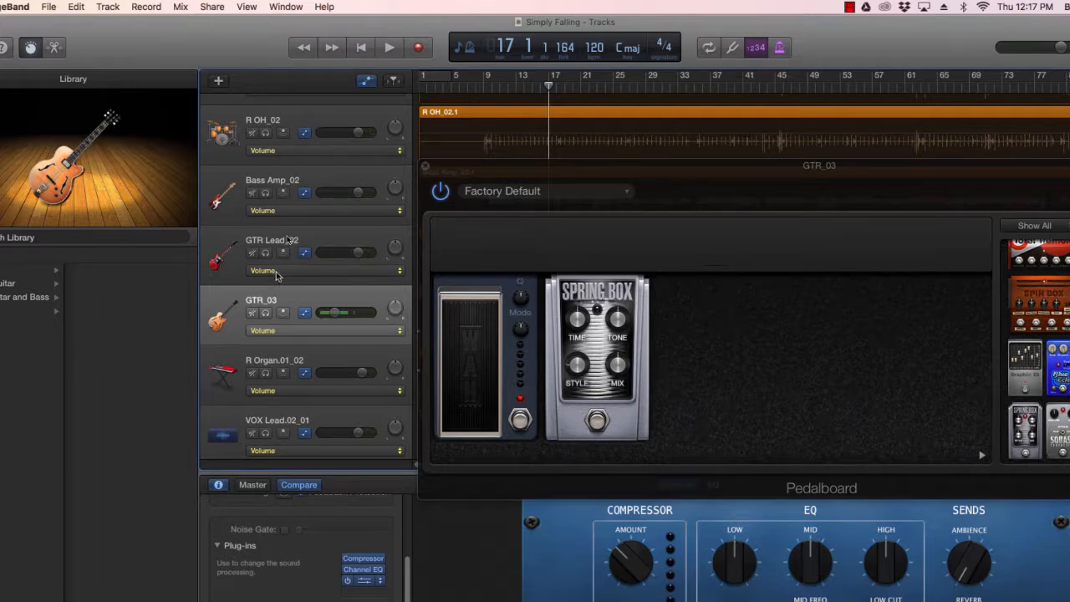
click(365, 77)
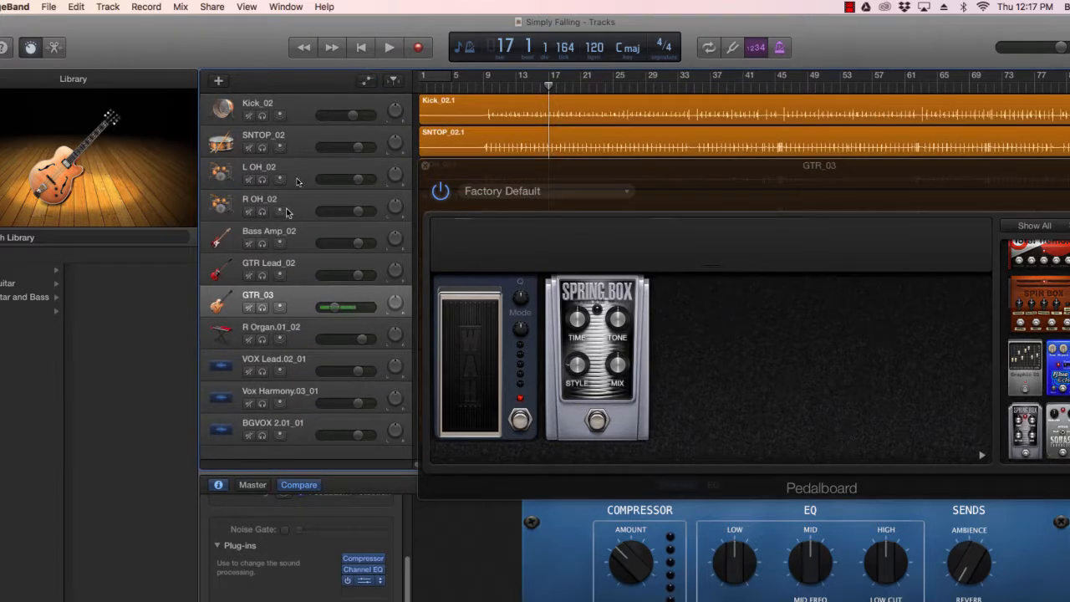
click(367, 79)
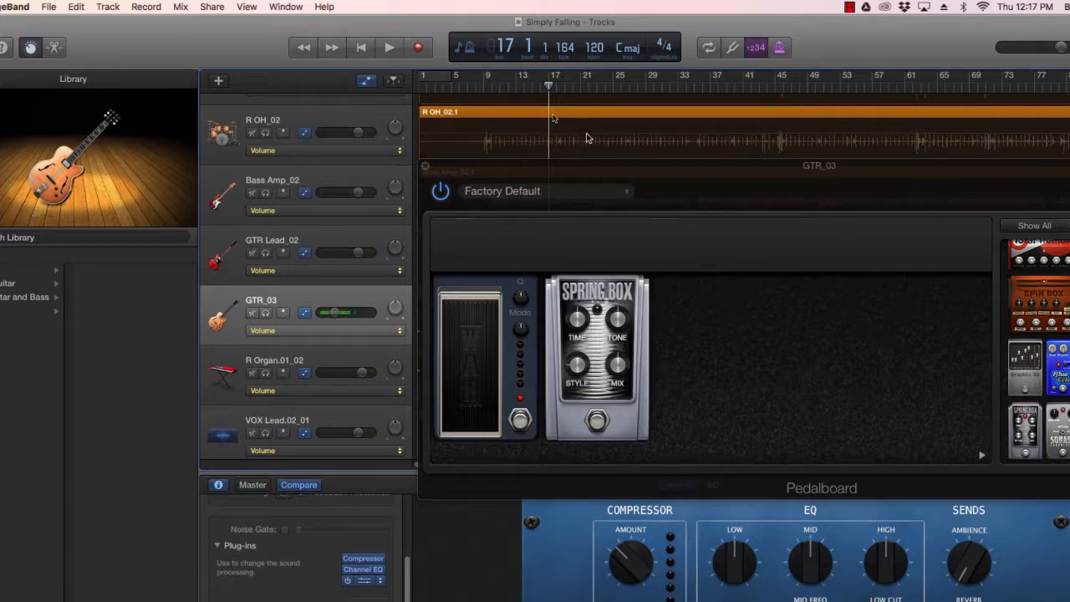
- Try pulling GTR_03's volume automation point near bar 18 down to the minimum, and undo the change
drag(643, 173, 808, 411)
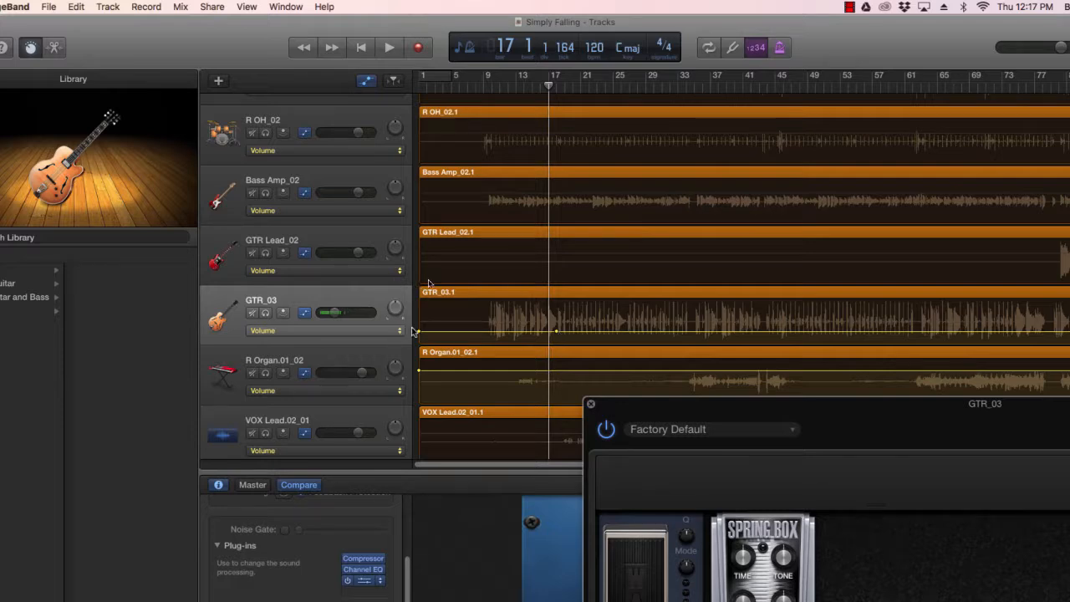
drag(556, 334, 556, 342)
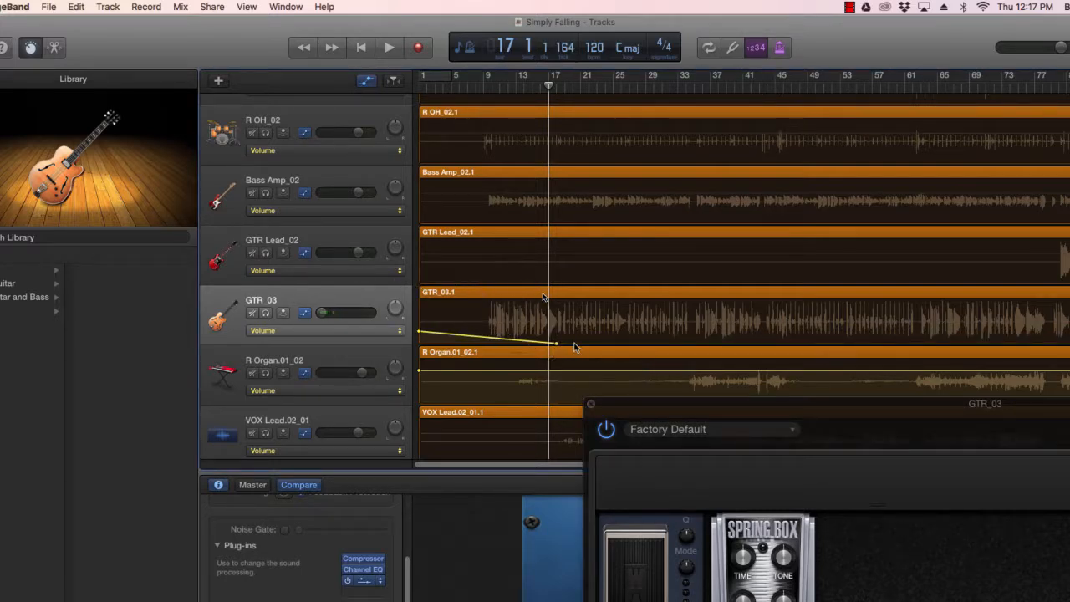
key(super+z)
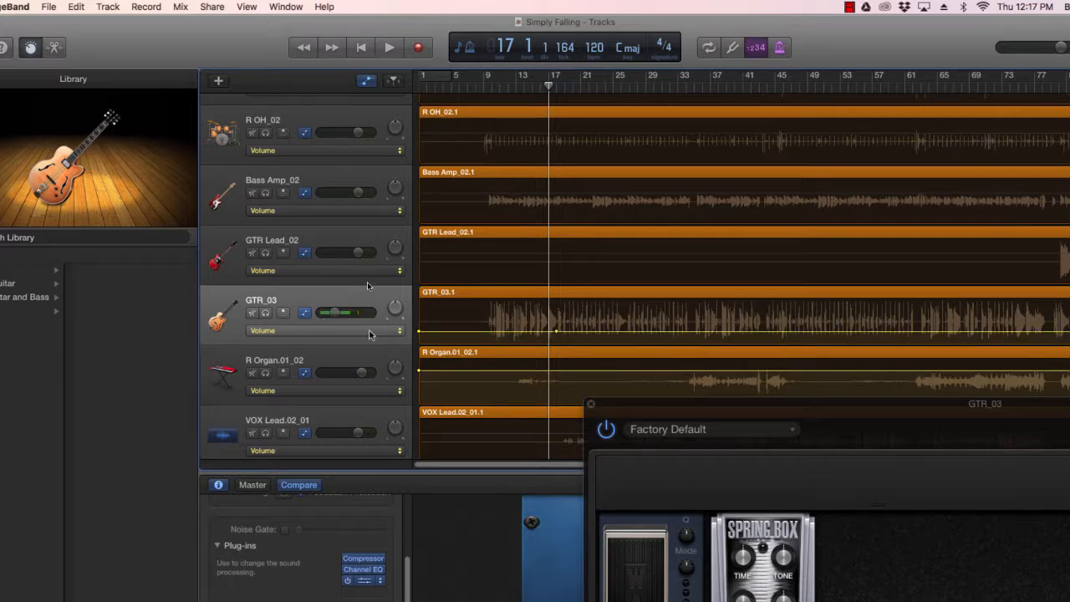
- Automate the Modern Wah's Pedal State on GTR_03, switching the pedal from on to off at about bar 18
click(339, 331)
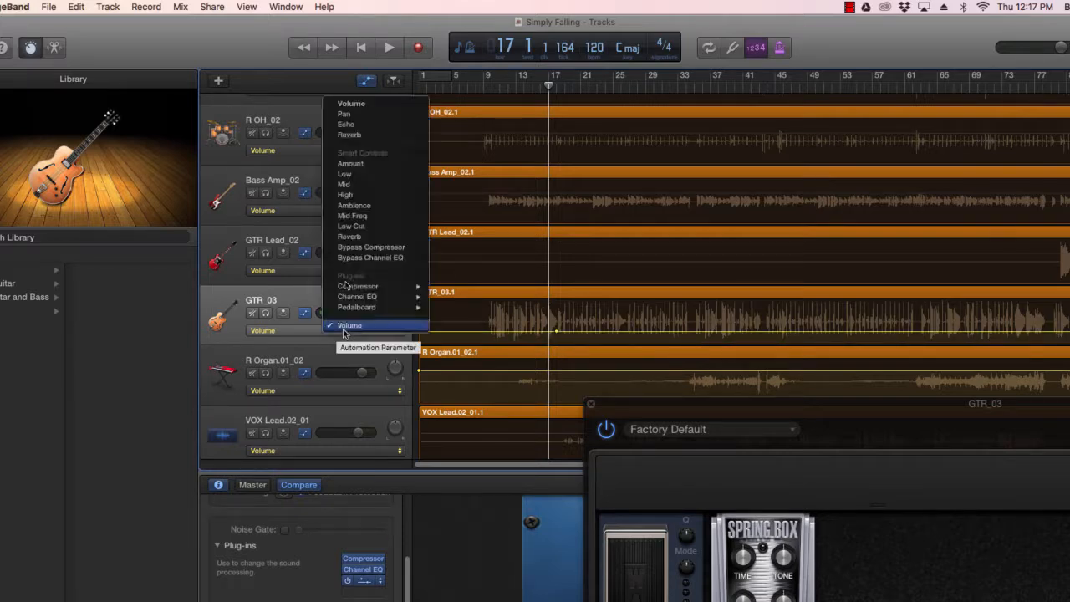
mouse_move(357, 311)
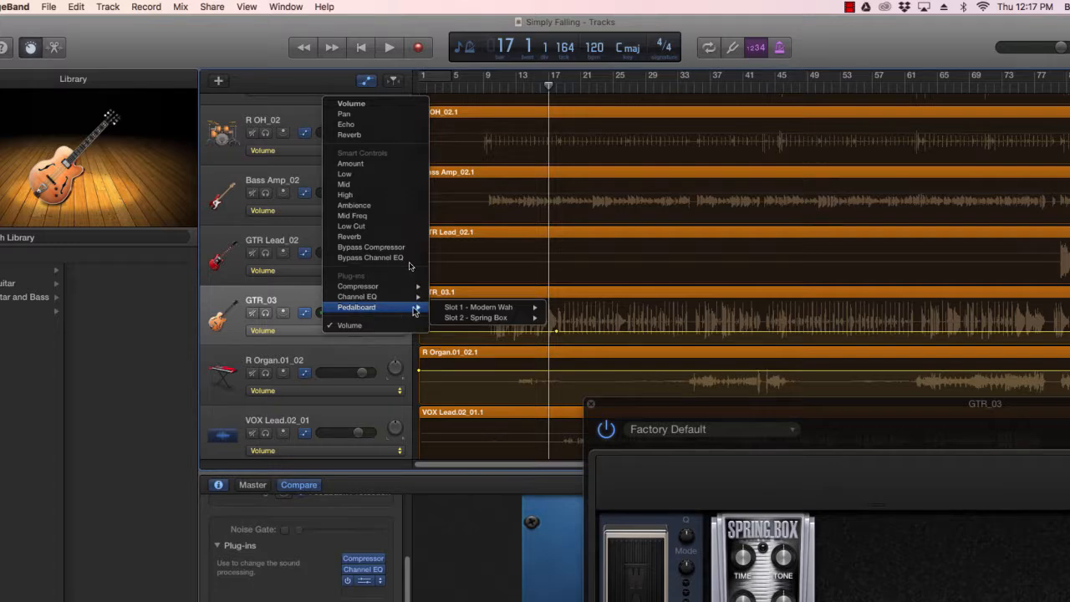
mouse_move(475, 311)
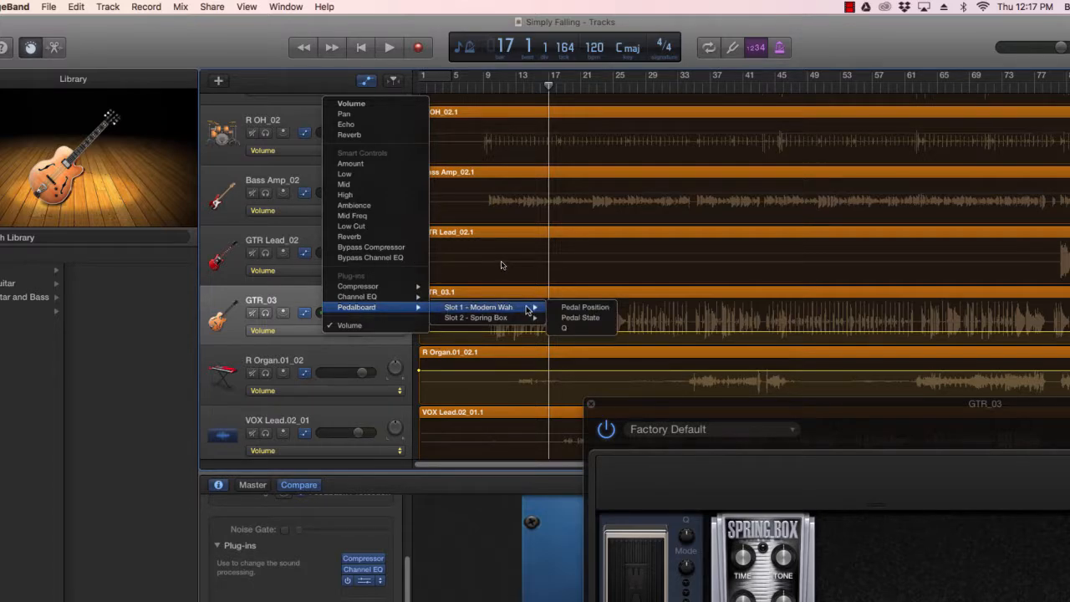
click(590, 319)
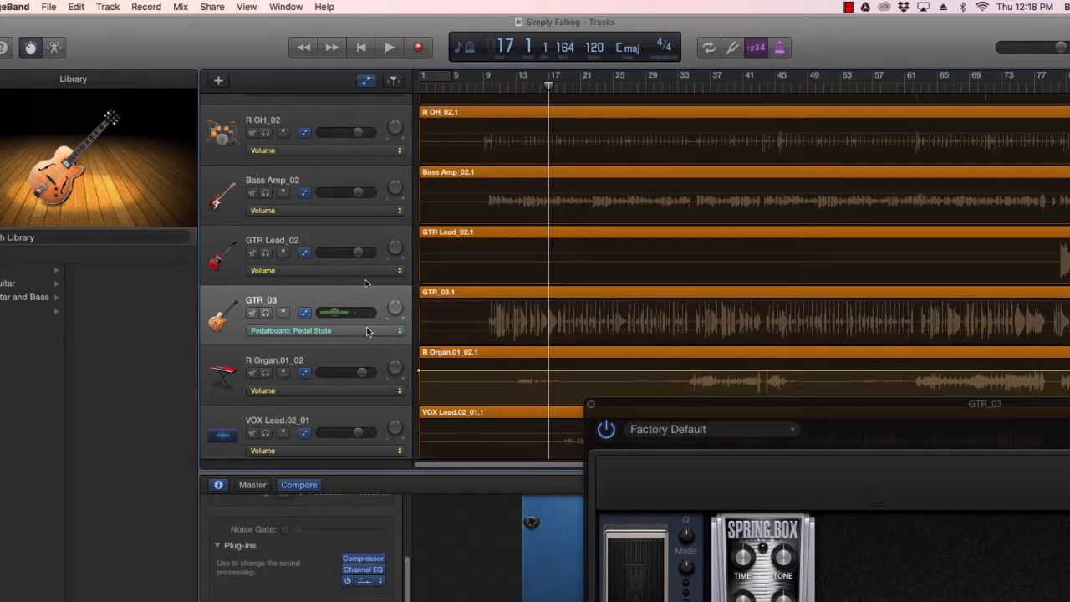
click(504, 306)
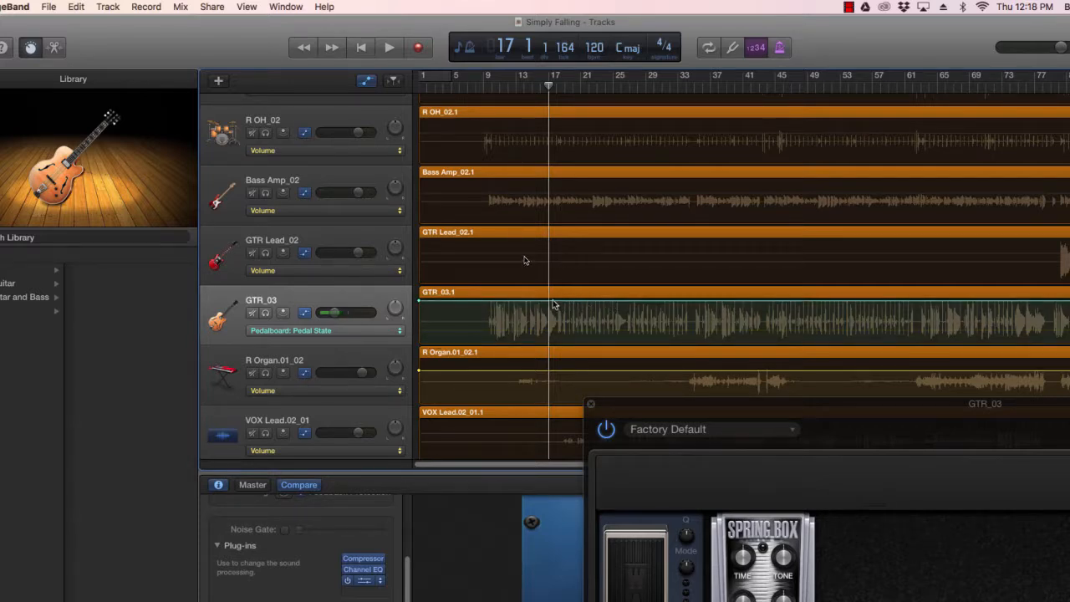
click(555, 301)
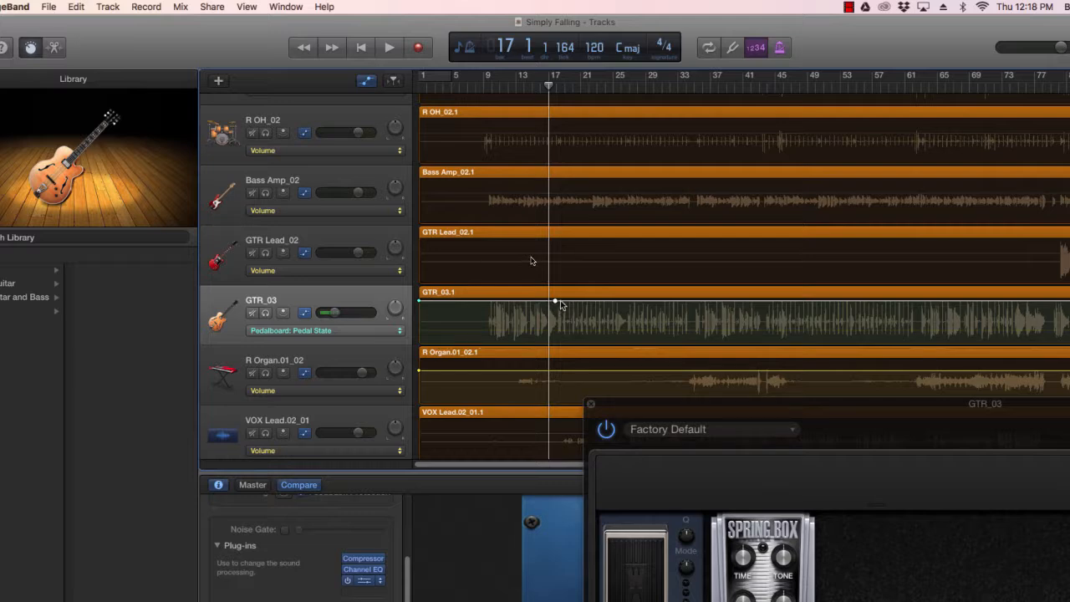
drag(560, 302, 562, 344)
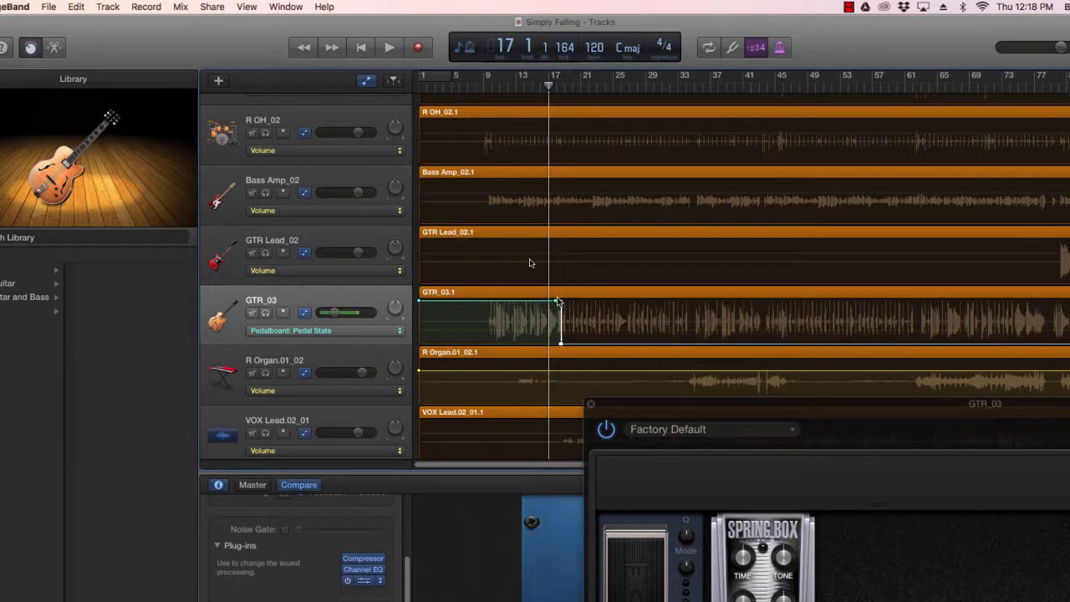
drag(560, 343, 555, 343)
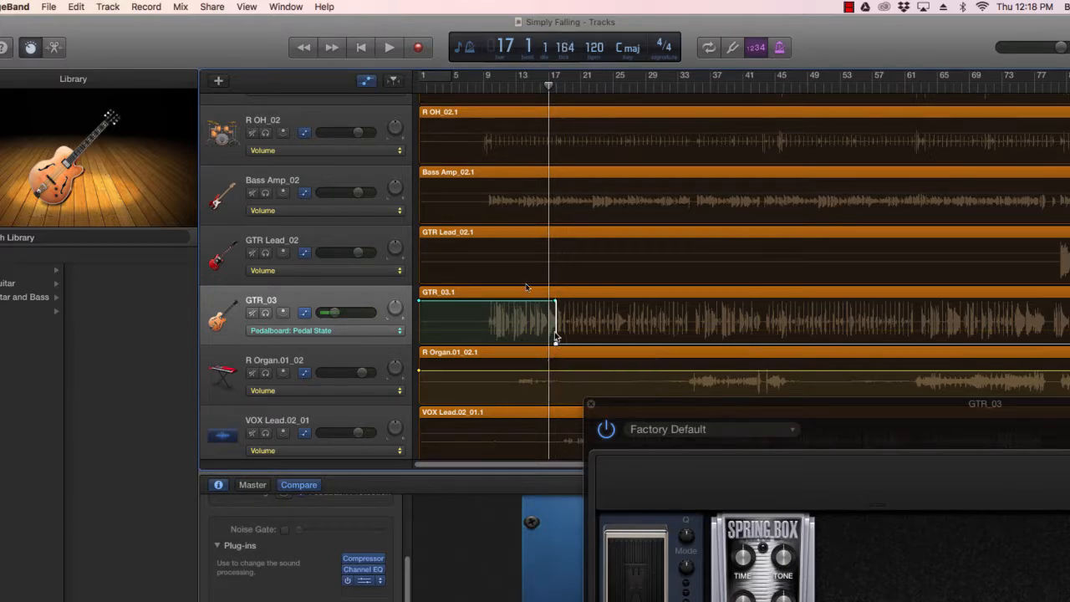
- Play from about bar 15, solo GTR_03, replay the Wah's switch-off passage from the same spot, and stop the song
click(531, 87)
key(space)
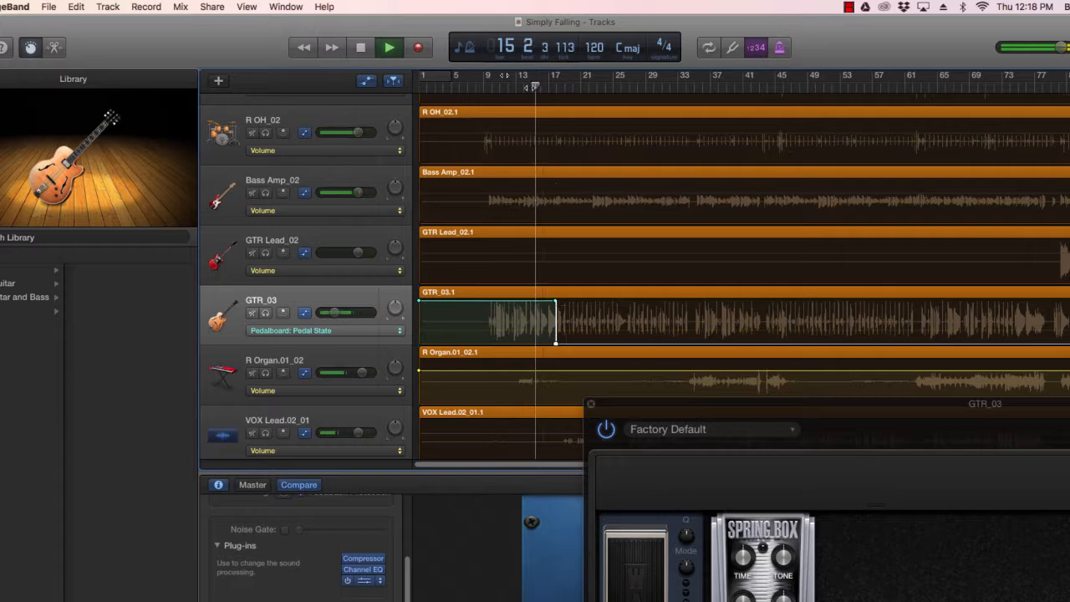
click(265, 312)
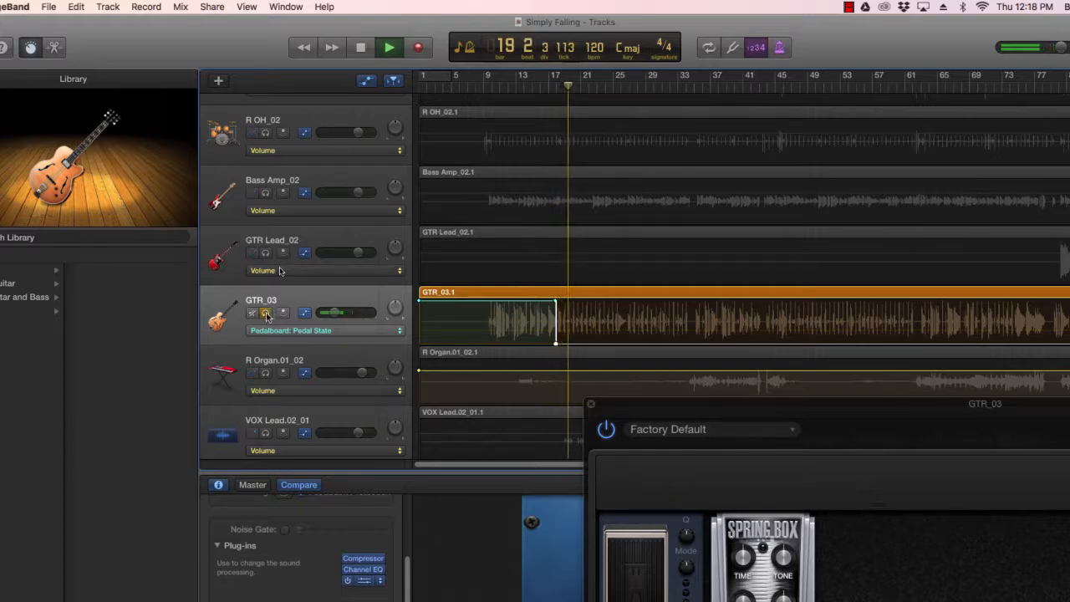
click(531, 83)
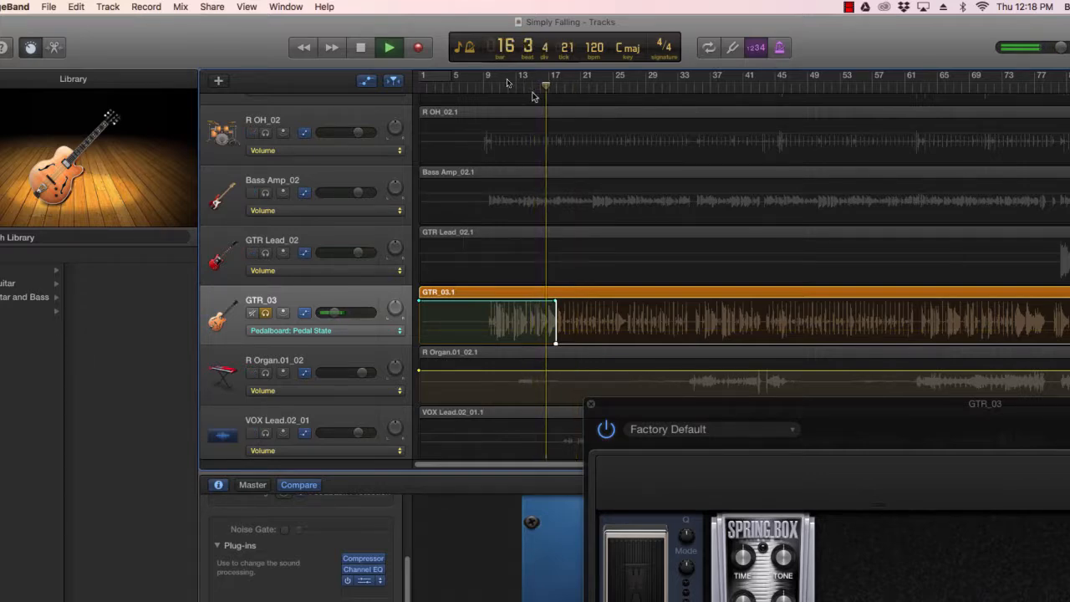
key(space)
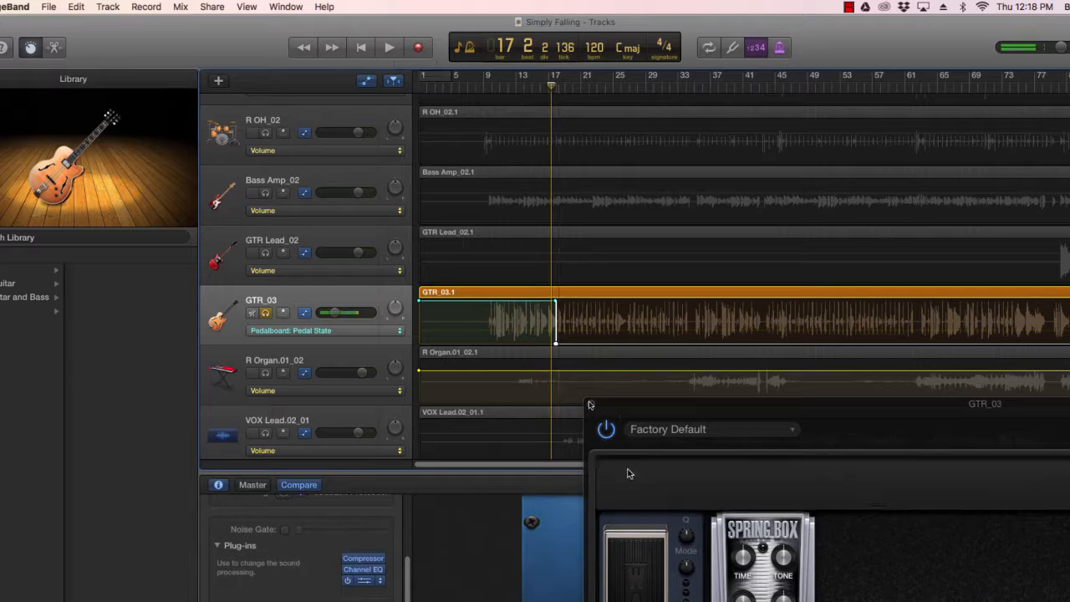
- Automate the Modern Wah's Pedal Position on GTR_03, rising fully at about bar 11, falling by bar 14, and reaching 1.000 at bar 16
click(369, 331)
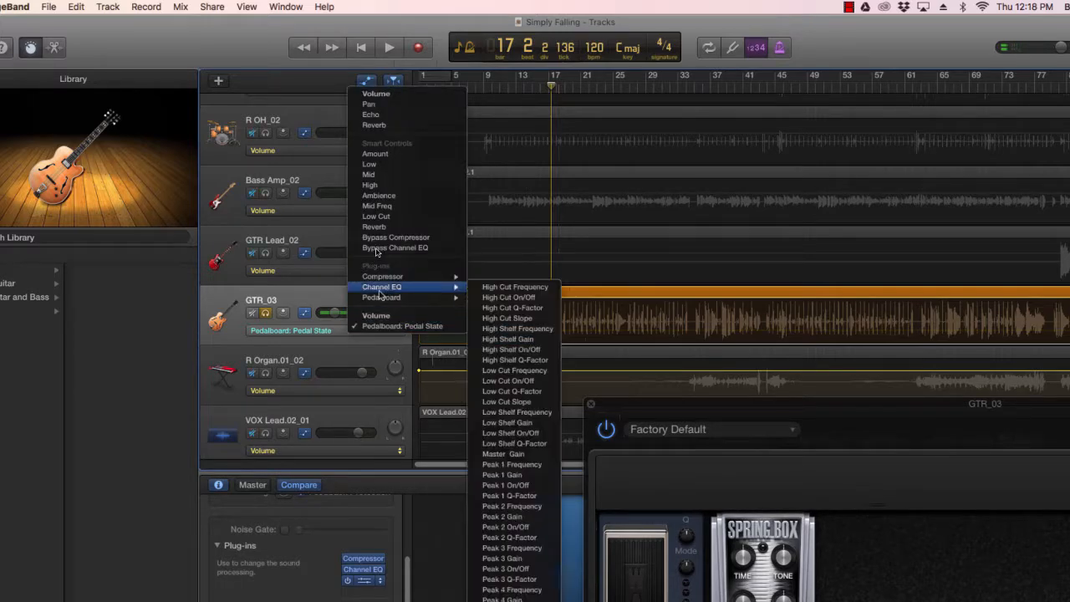
mouse_move(552, 298)
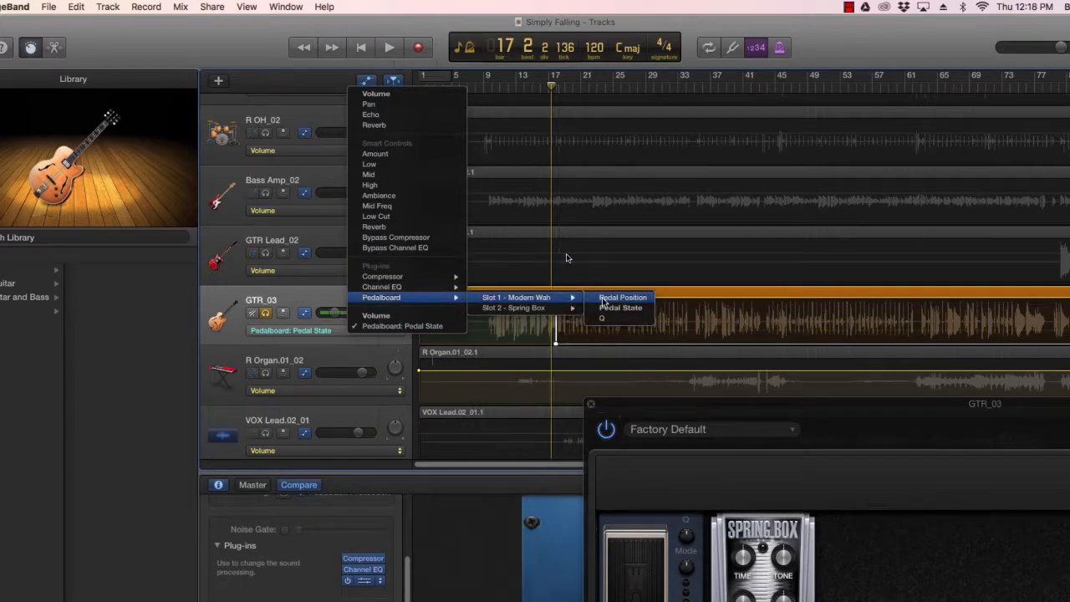
click(604, 299)
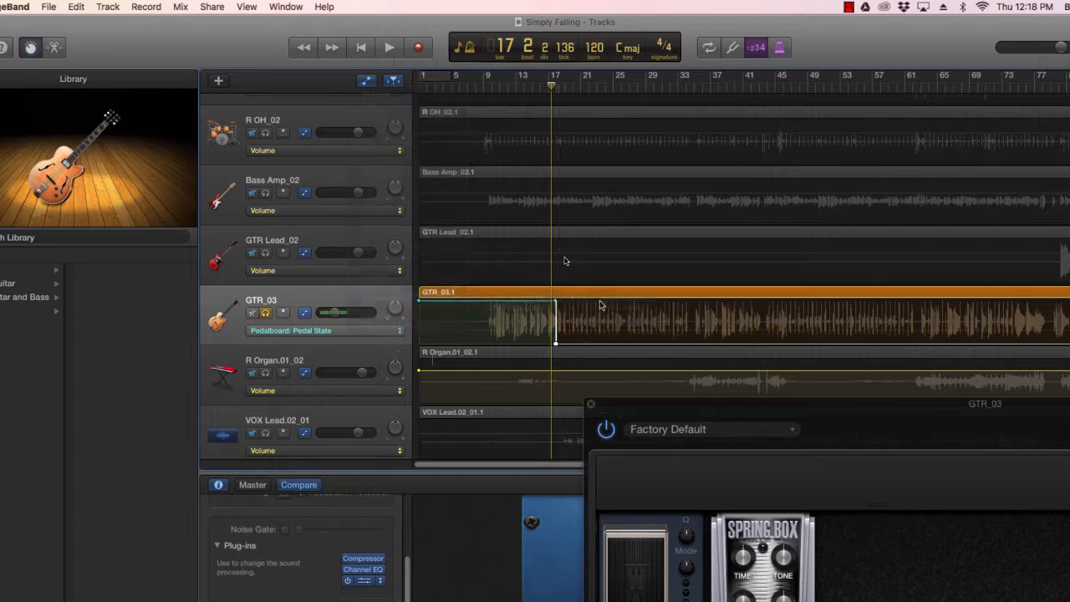
click(482, 343)
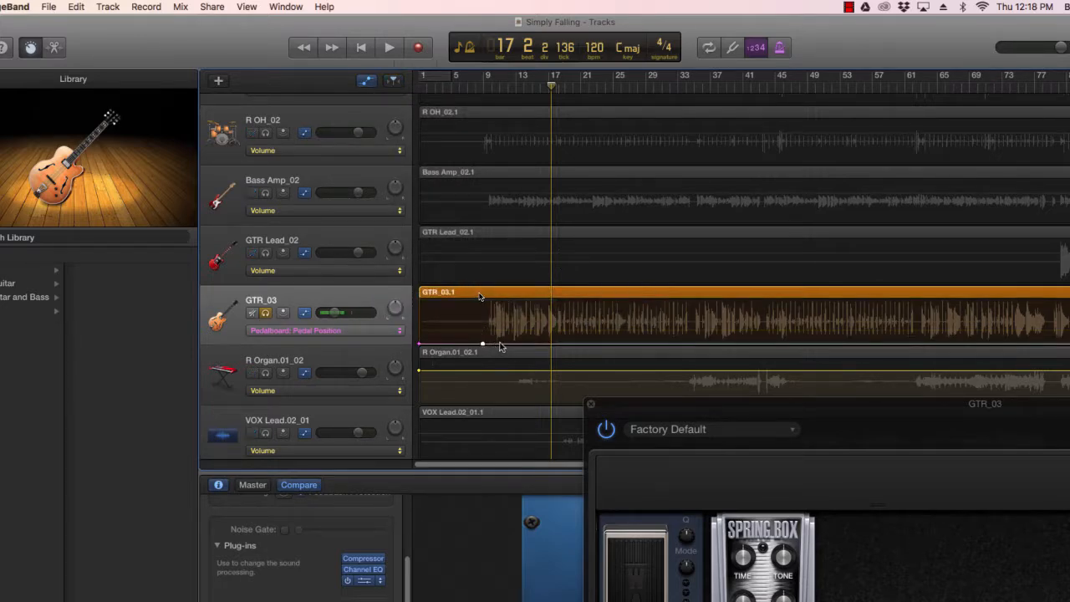
drag(507, 348, 501, 303)
drag(543, 343, 544, 302)
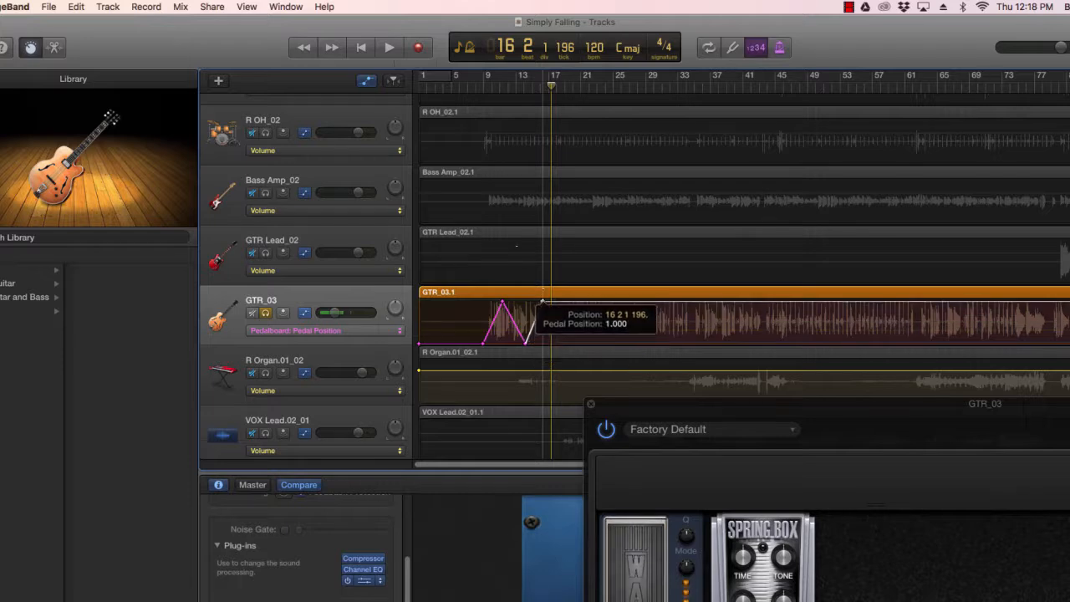
- Play from about bar 8 with the Pedalboard window raised to watch the Wah treadle move, and stop the song
click(477, 85)
key(space)
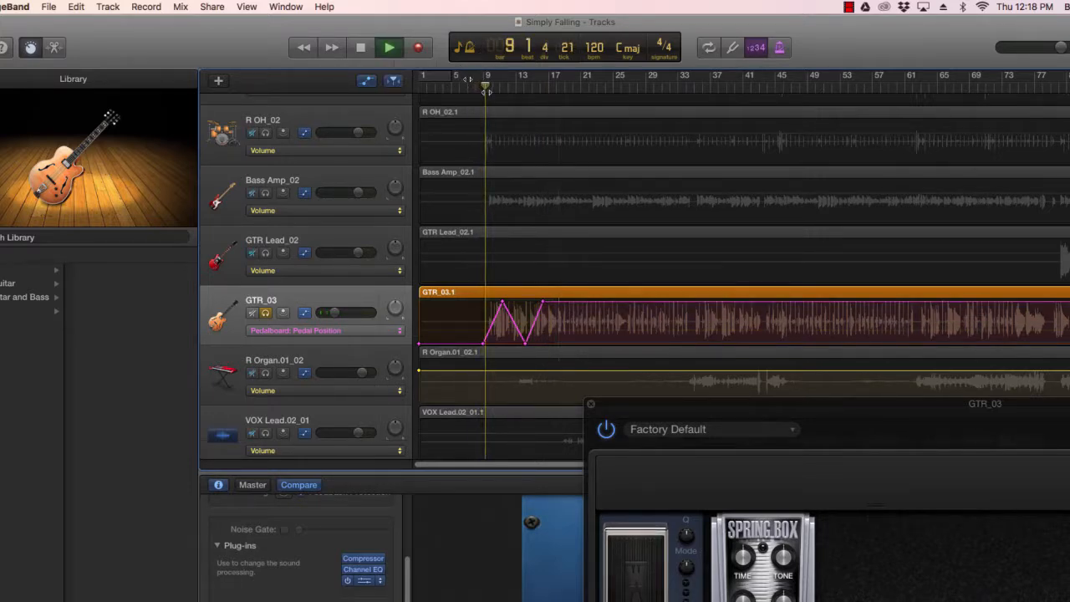
drag(836, 412, 809, 111)
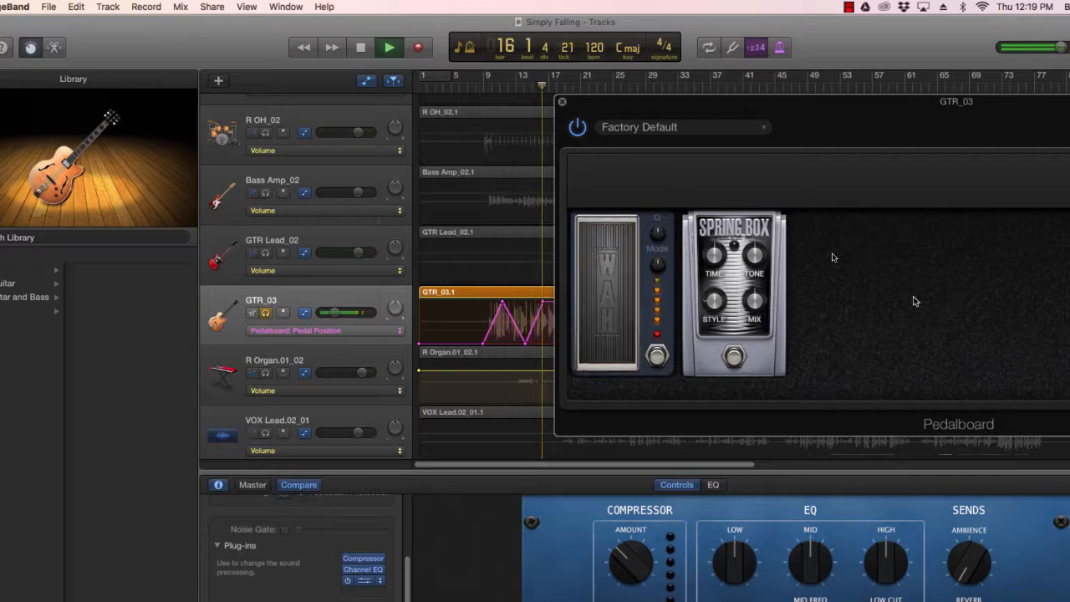
key(space)
- Move the Pedalboard window clear of the automation, and lower the Wah's Pedal Position nearly to its minimum at about bar 18
drag(790, 102, 916, 113)
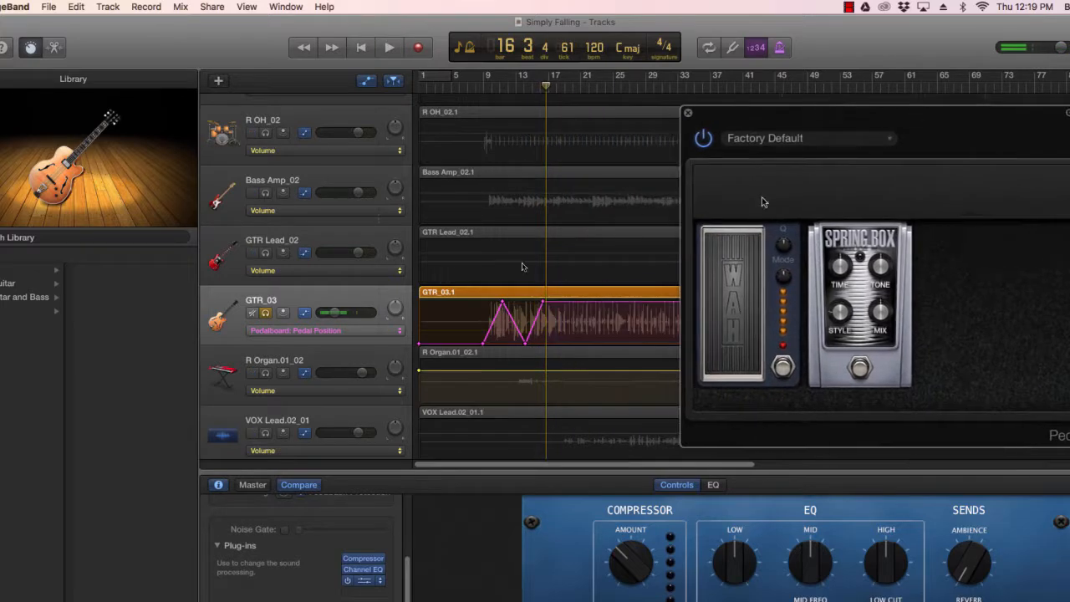
drag(557, 306, 560, 340)
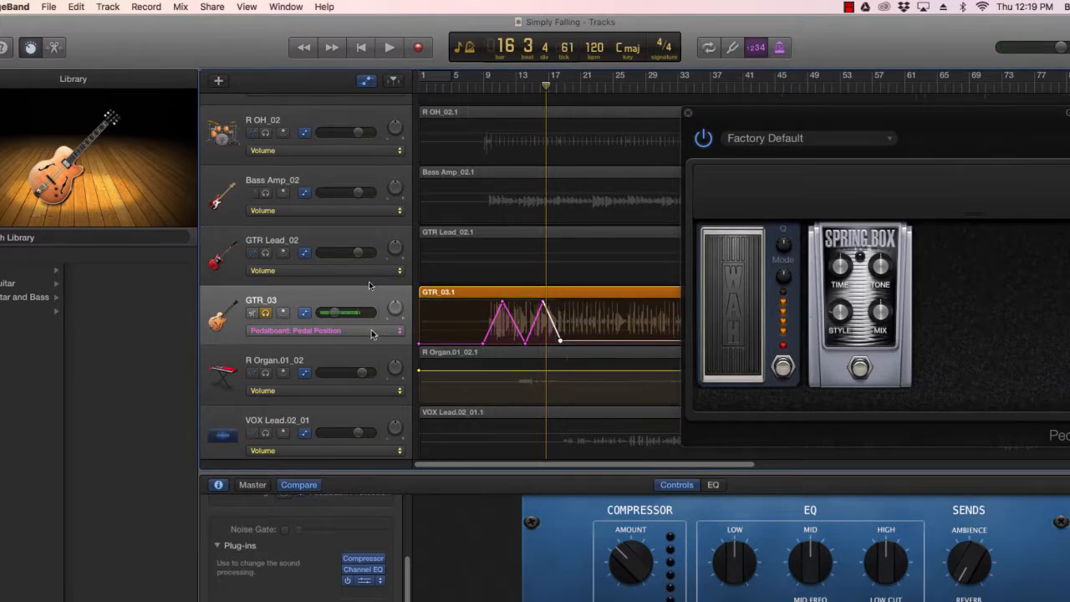
- Automate the Spring Box's Pedal State on GTR_03 to switch on at about bar 18, and play the transition from about bar 16
click(372, 331)
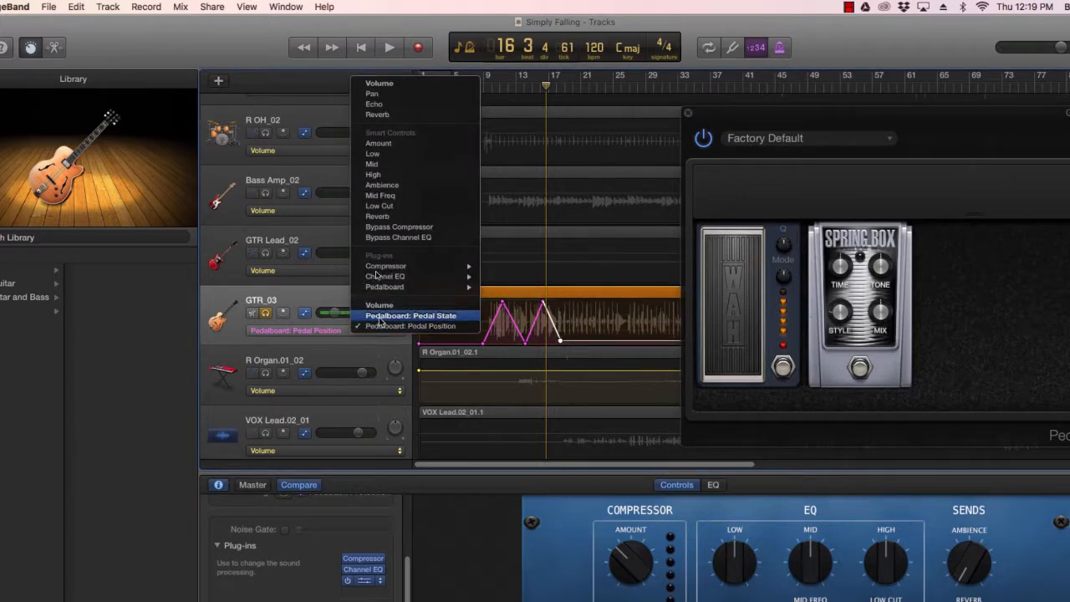
mouse_move(401, 288)
mouse_move(507, 298)
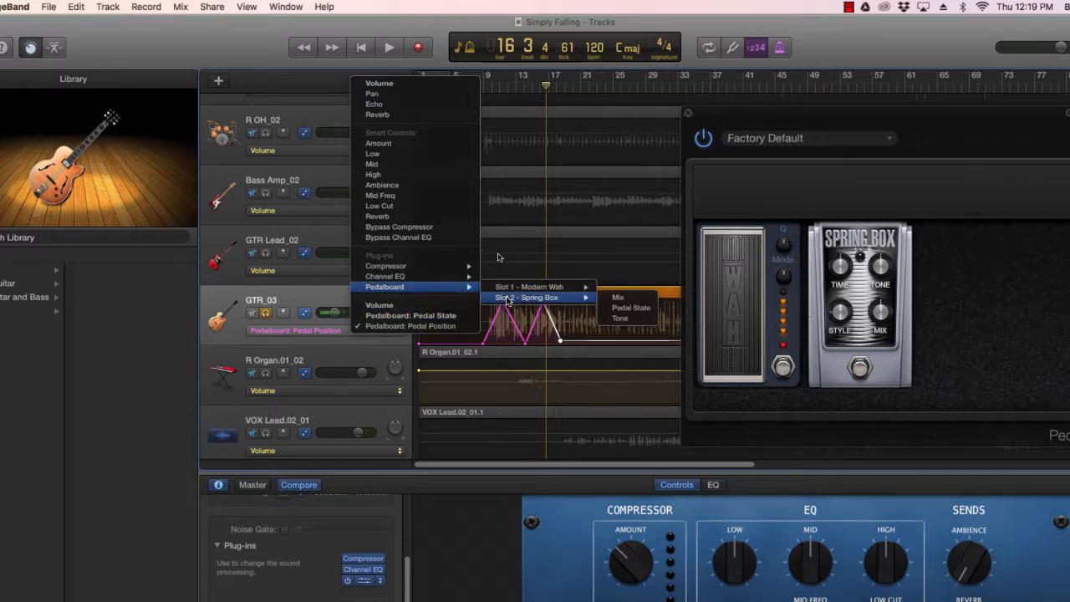
click(630, 308)
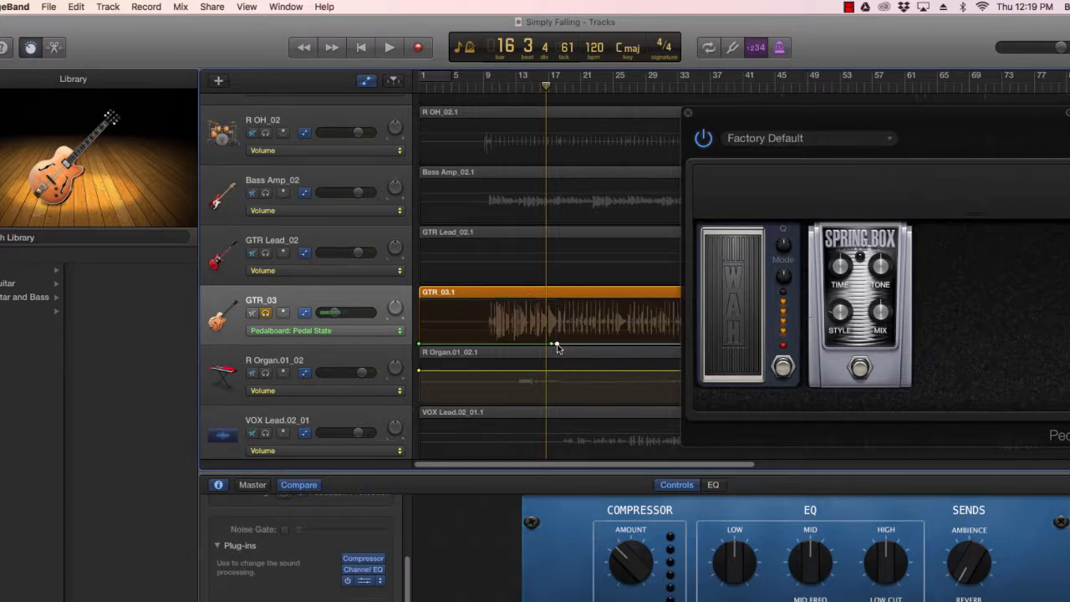
drag(555, 343, 562, 305)
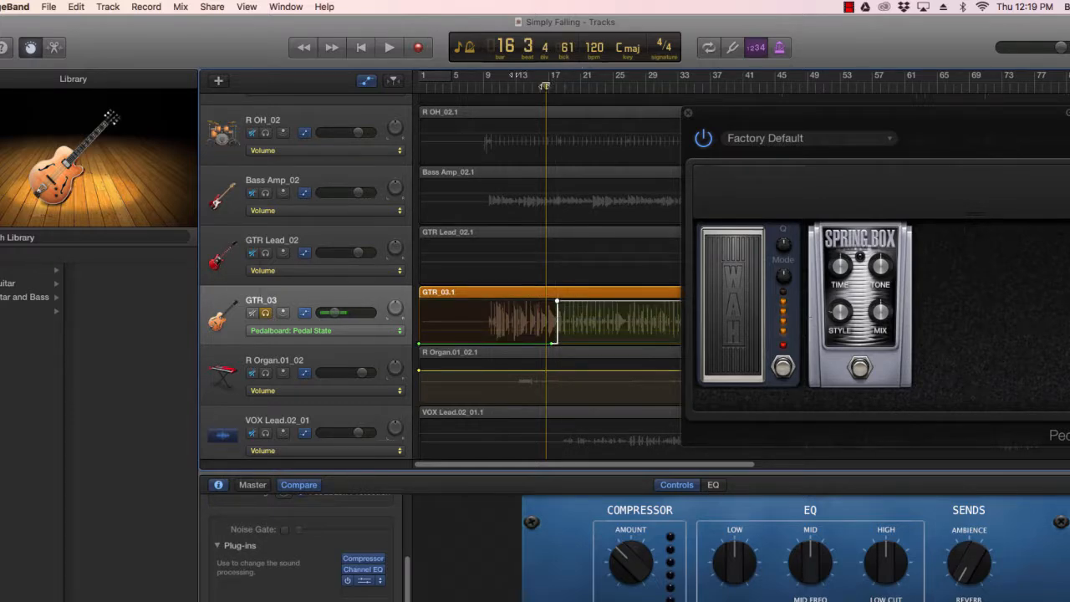
key(space)
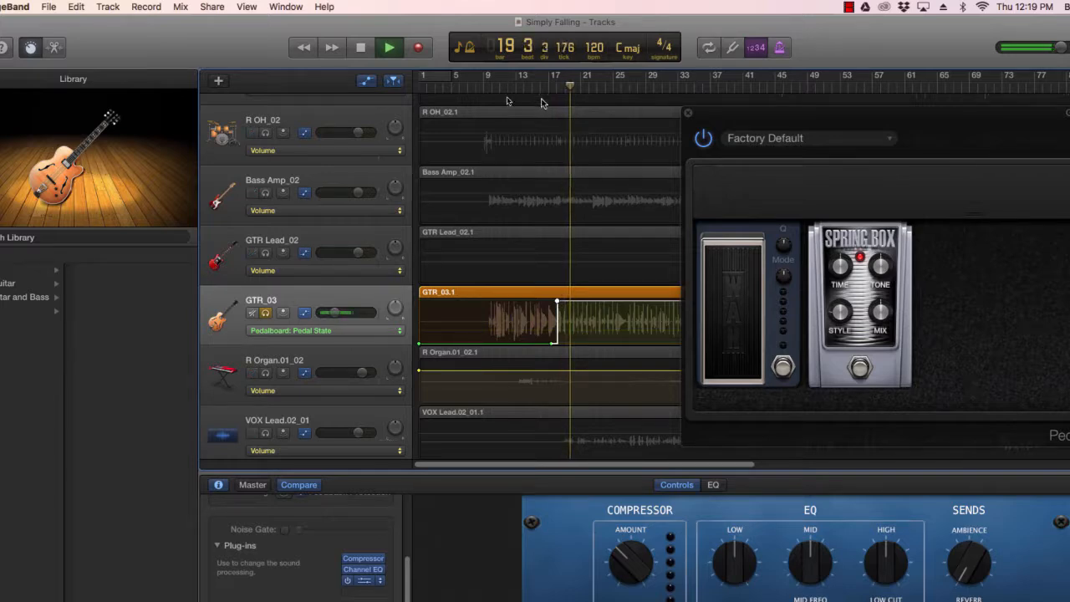
- Unsolo GTR_03, select all regions, and play the full mix from about bar 16 through the wah-to-reverb transition
key(space)
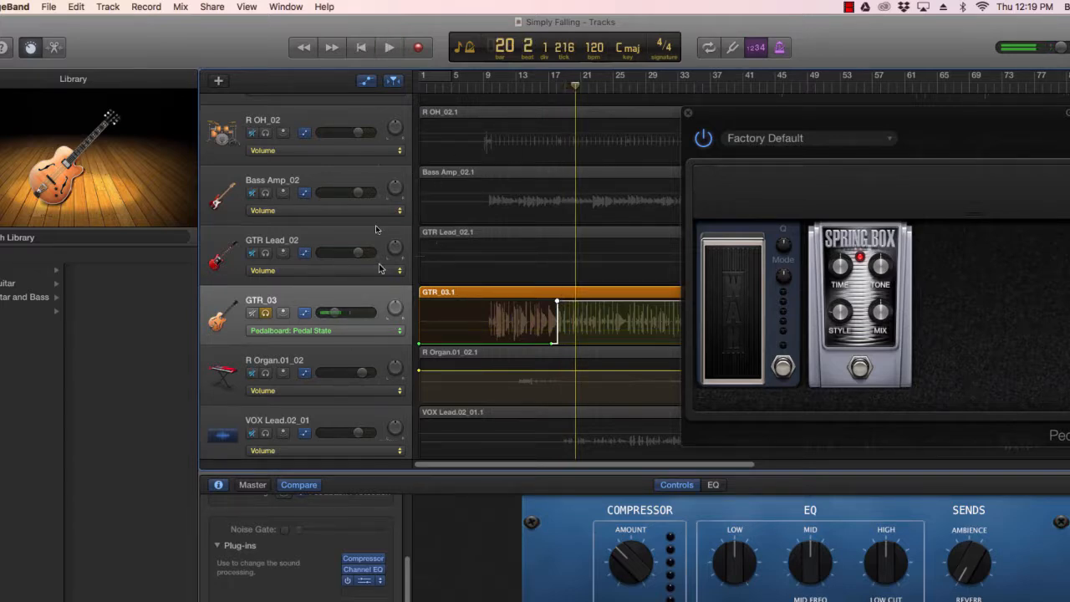
key(super+a)
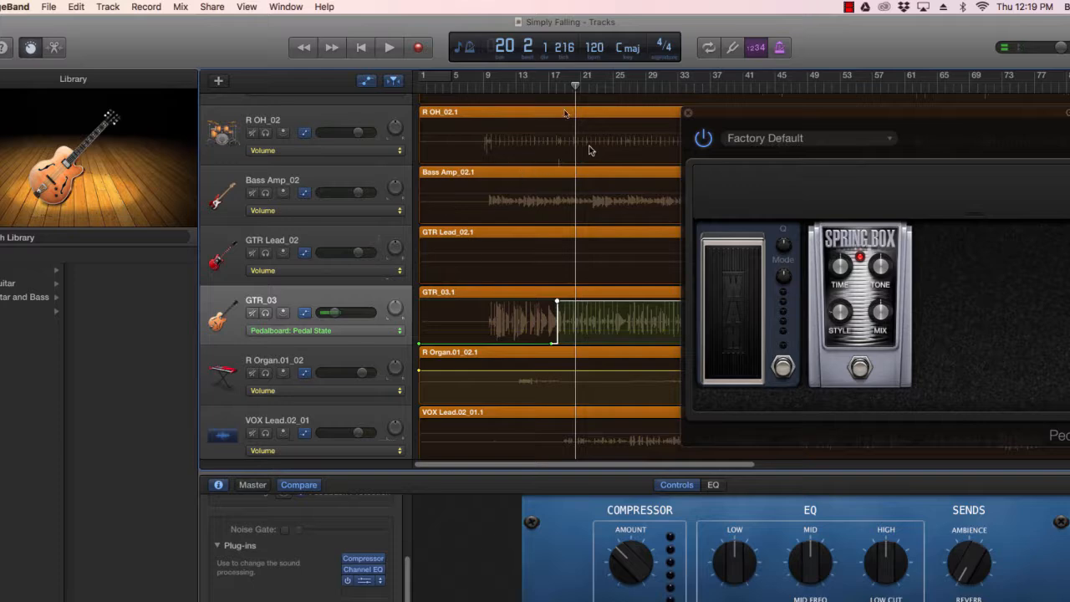
click(543, 84)
key(space)
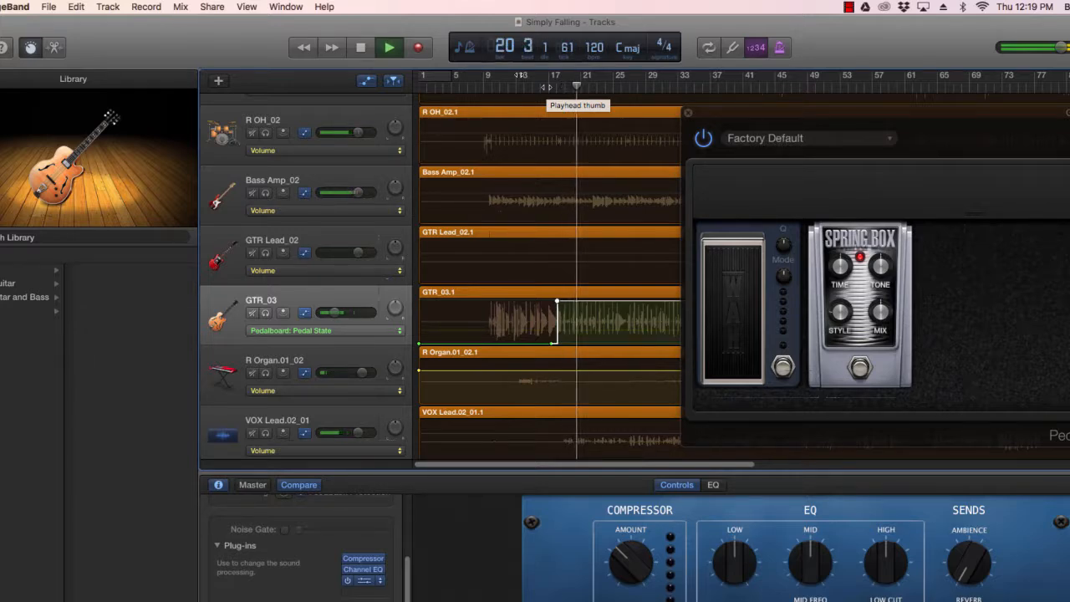
key(space)
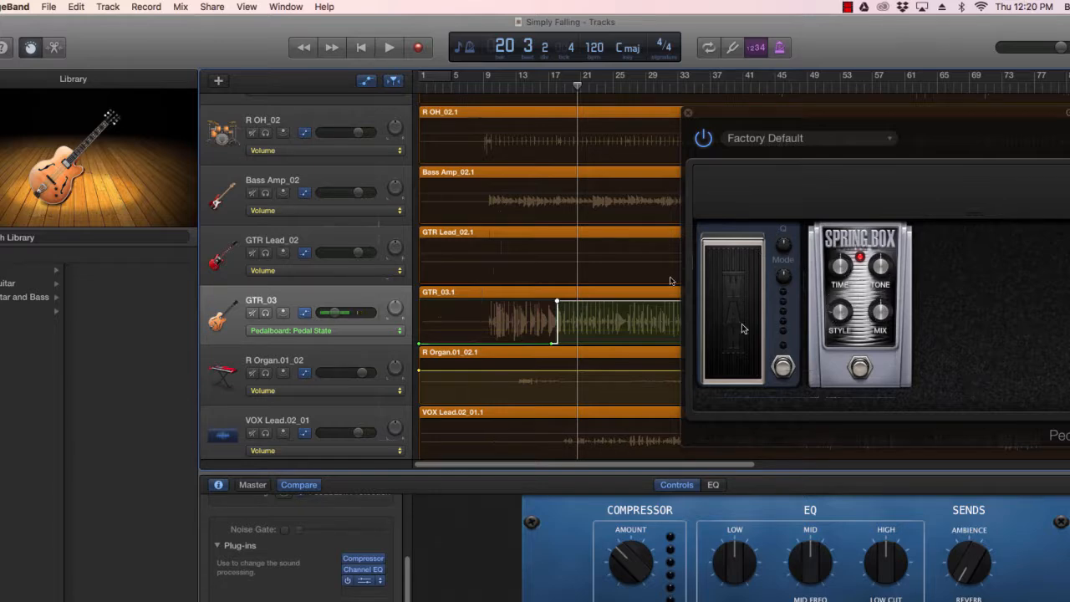
- Review the Modern Wah and Spring Box parameters that can be automated on GTR_03, and return the playhead to bar 16
click(358, 330)
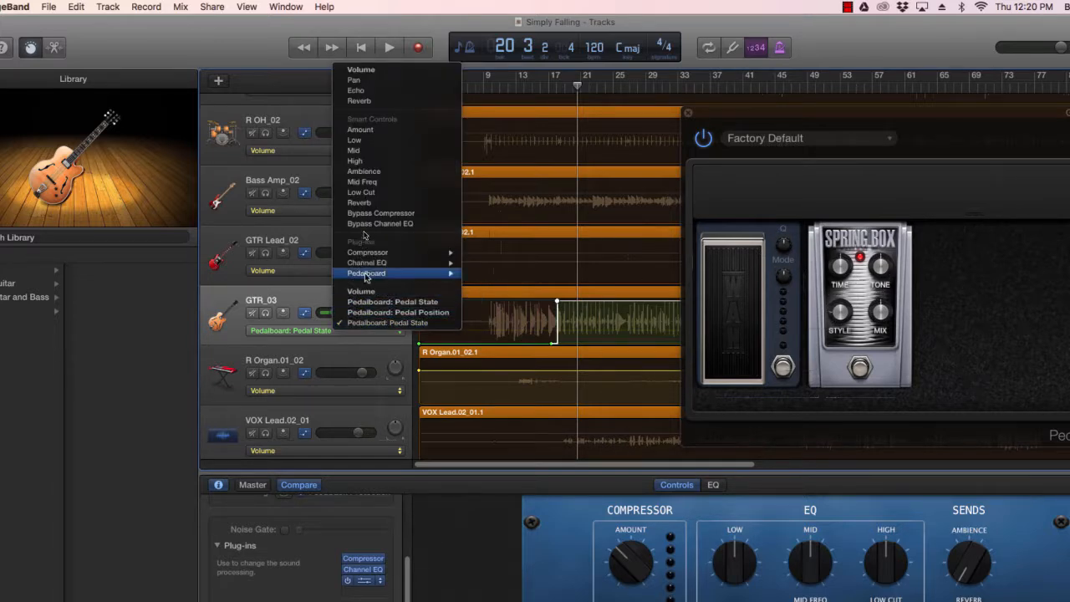
mouse_move(372, 274)
mouse_move(512, 284)
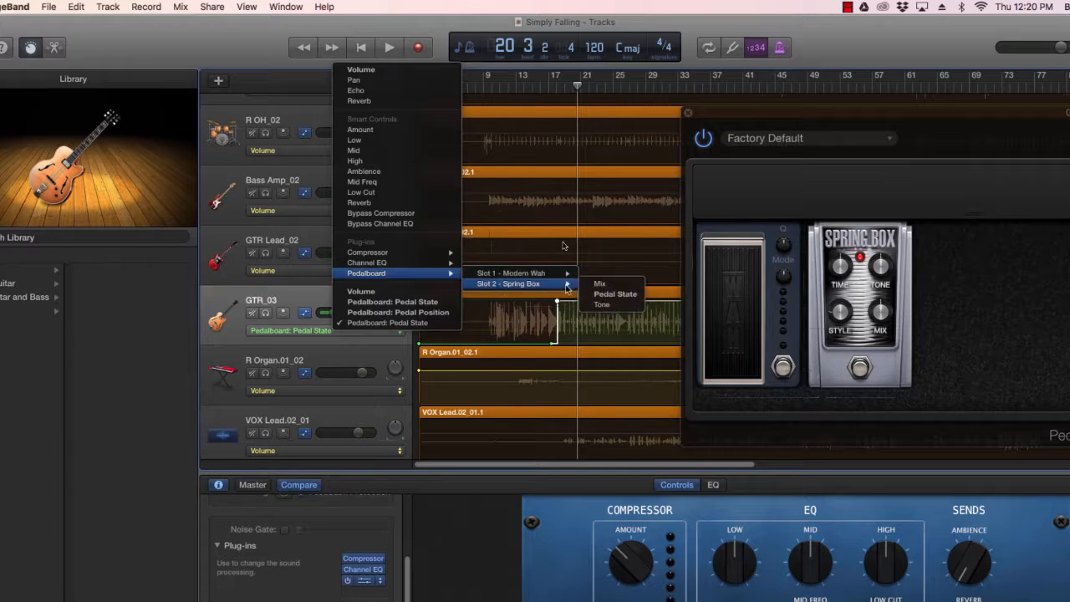
click(606, 269)
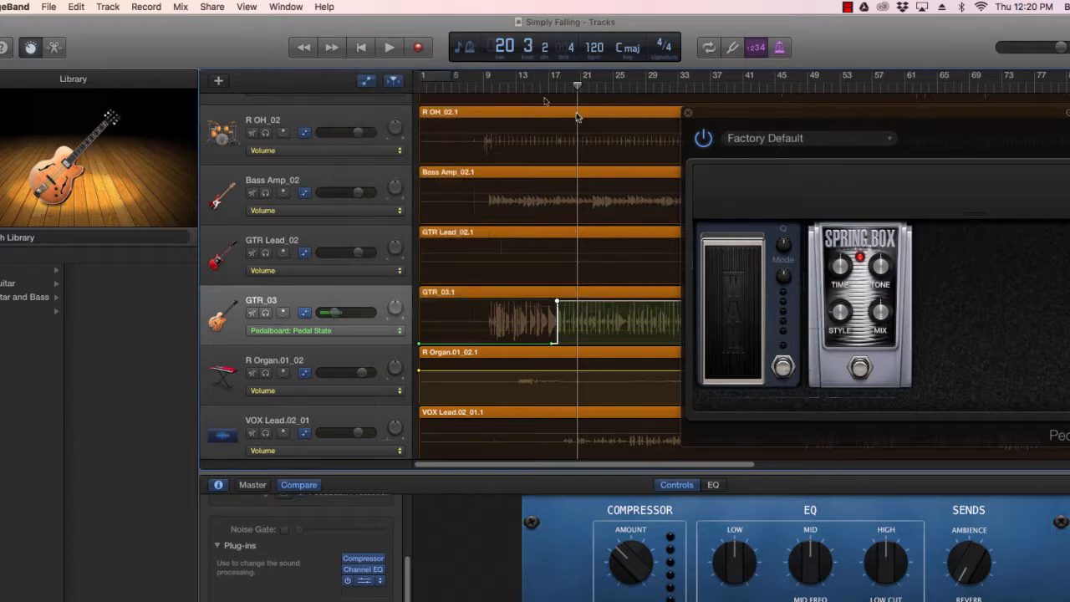
click(542, 76)
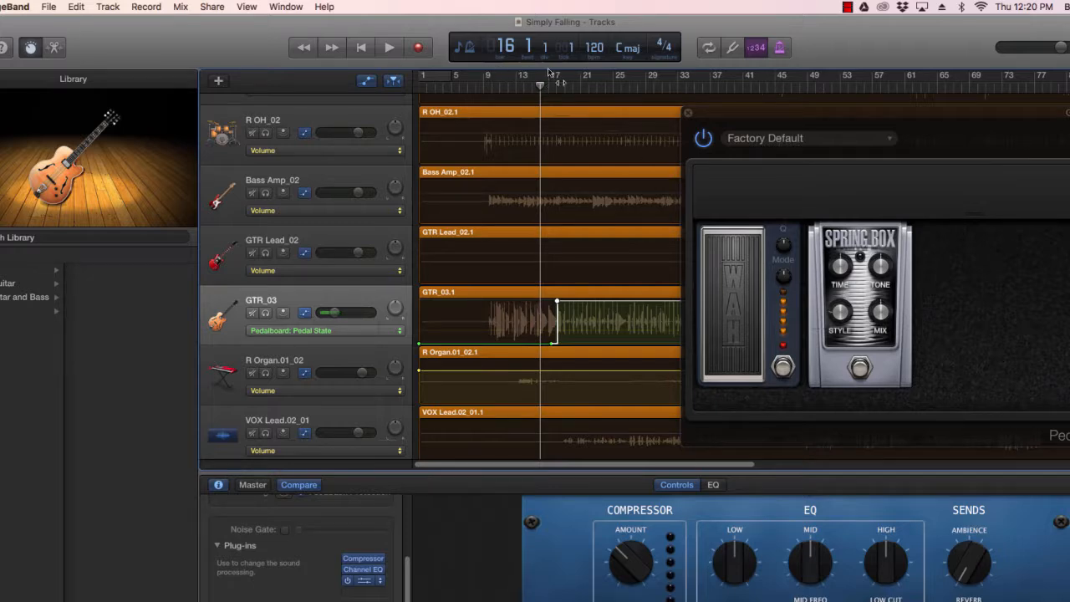
- Close the Pedalboard window and place the playhead at bar 135, where the song's regions end
click(689, 113)
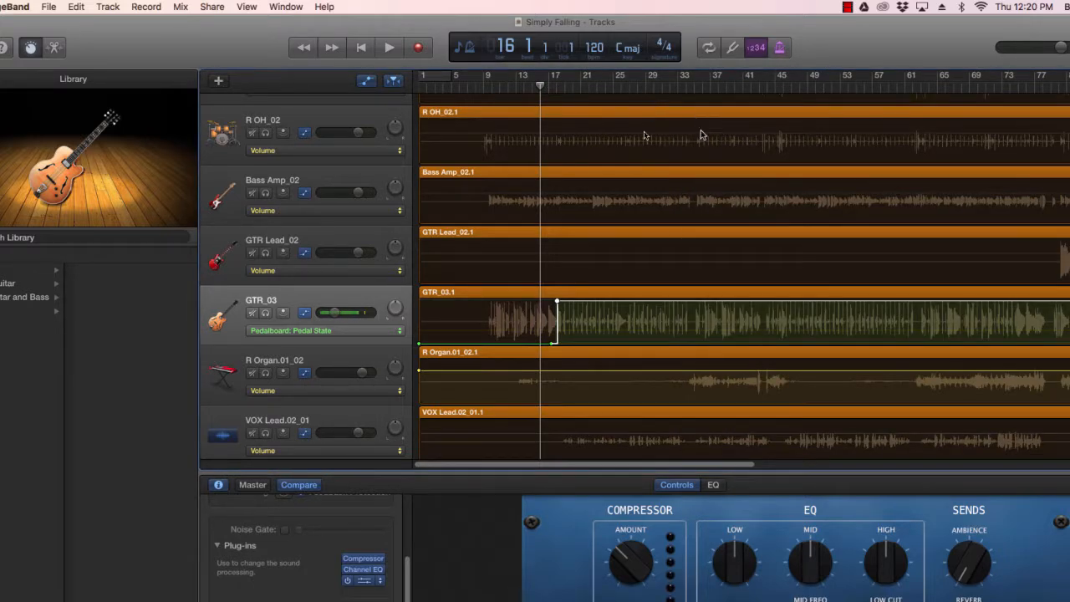
drag(482, 464, 741, 464)
drag(917, 40, 1002, 37)
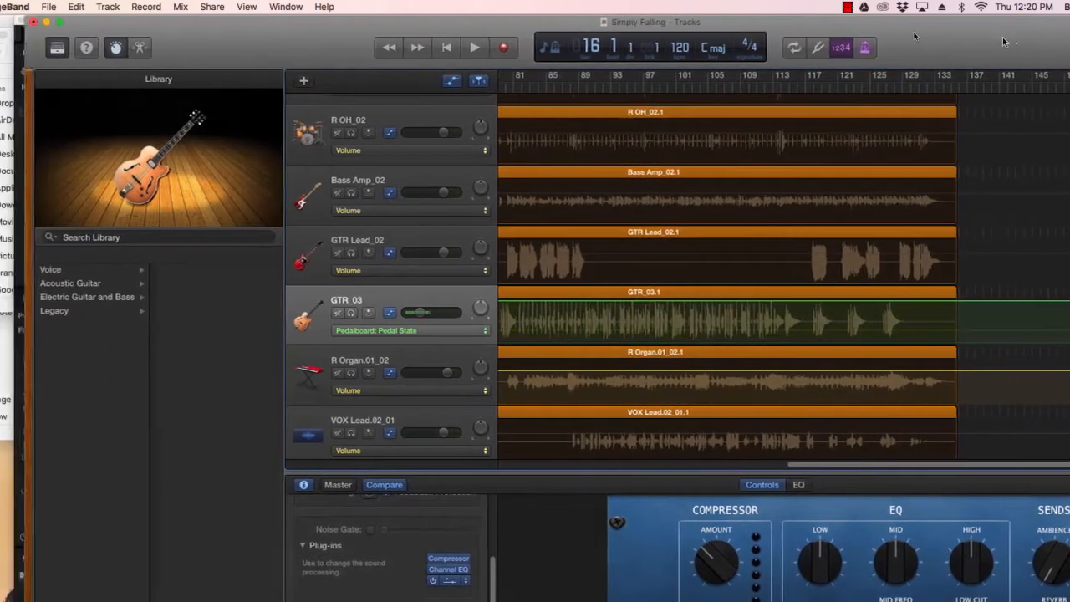
click(68, 22)
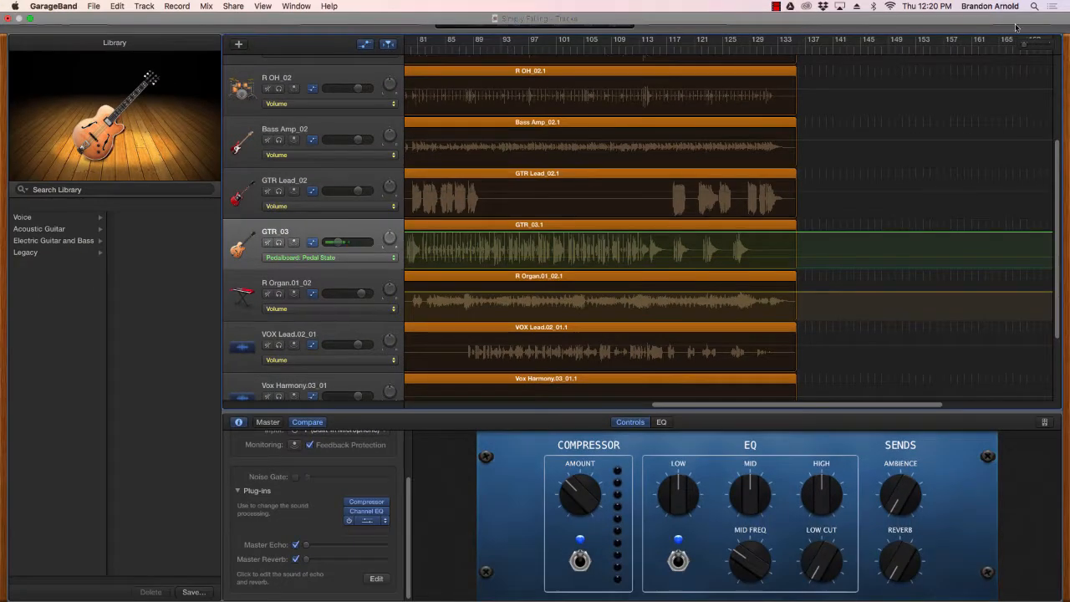
drag(1025, 45, 1023, 46)
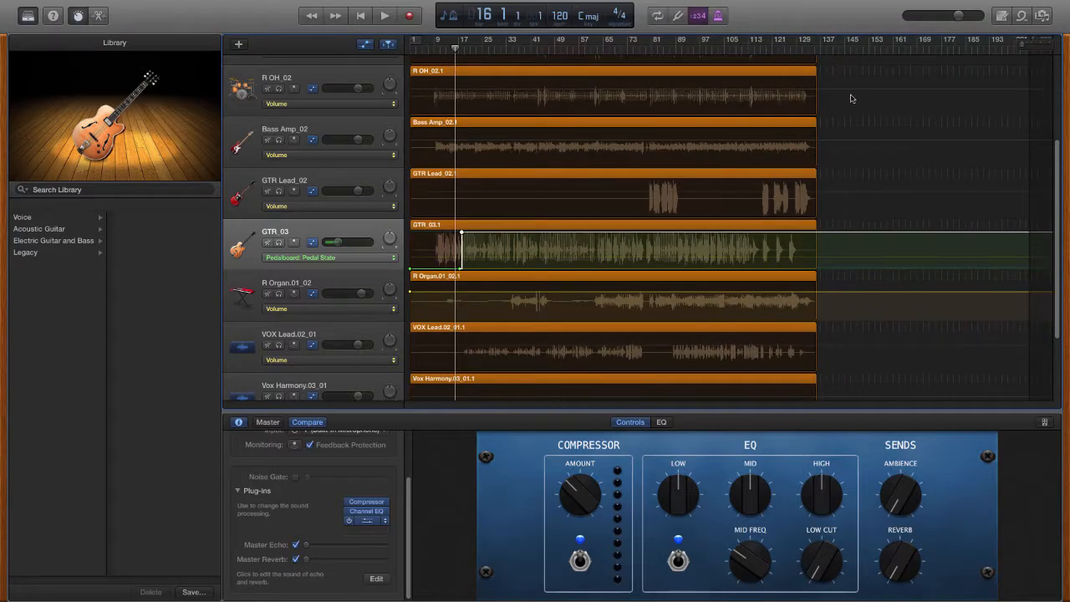
drag(723, 49, 815, 50)
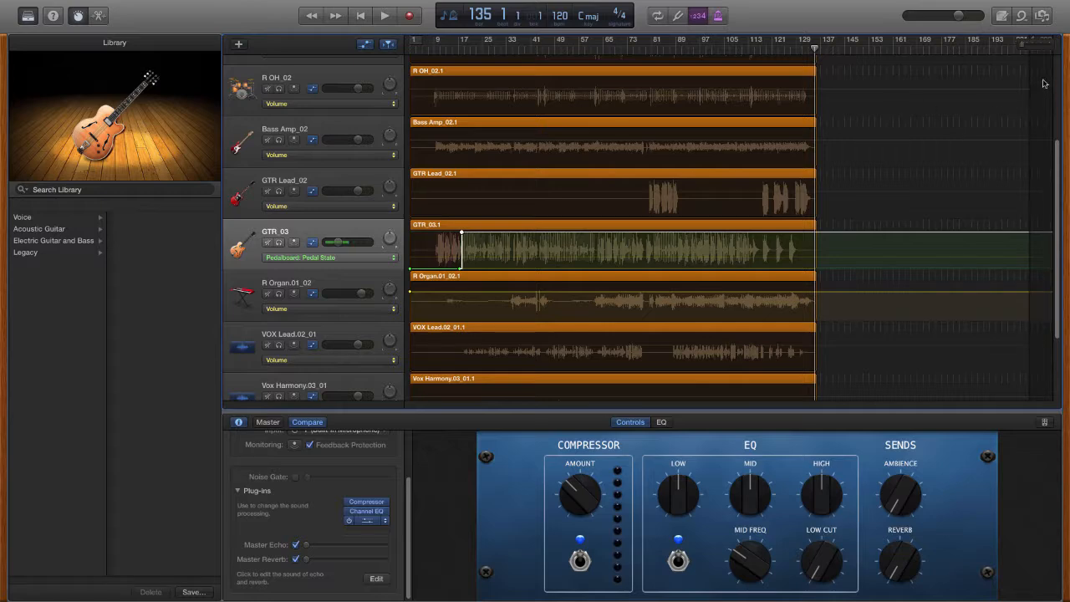
- Shorten the project by moving its end marker to about bar 137, just past the end of the regions
click(1043, 45)
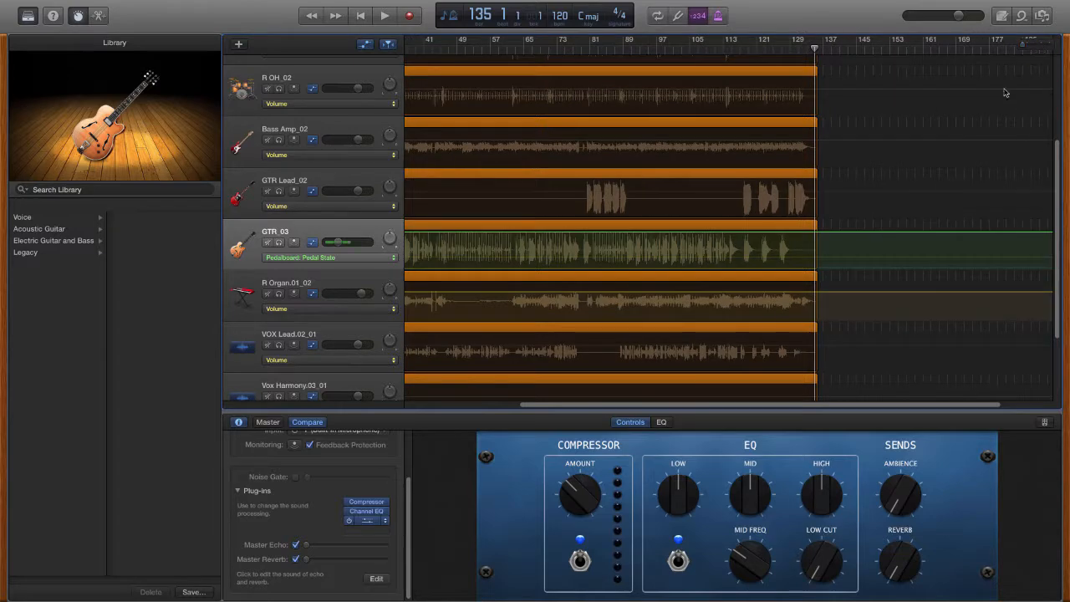
drag(749, 405, 1007, 406)
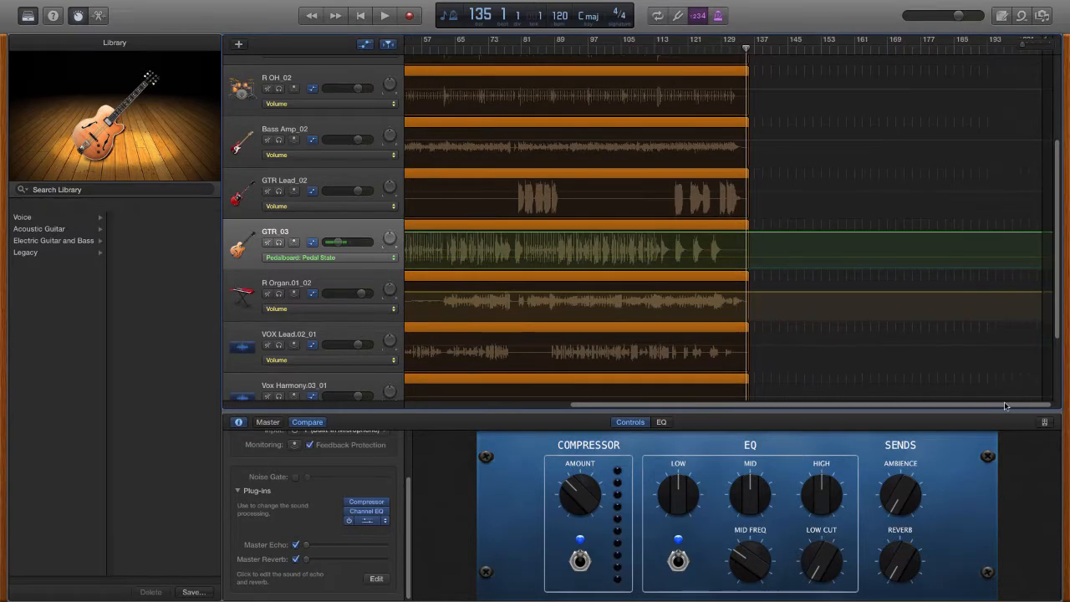
click(1023, 45)
drag(1023, 44, 1018, 44)
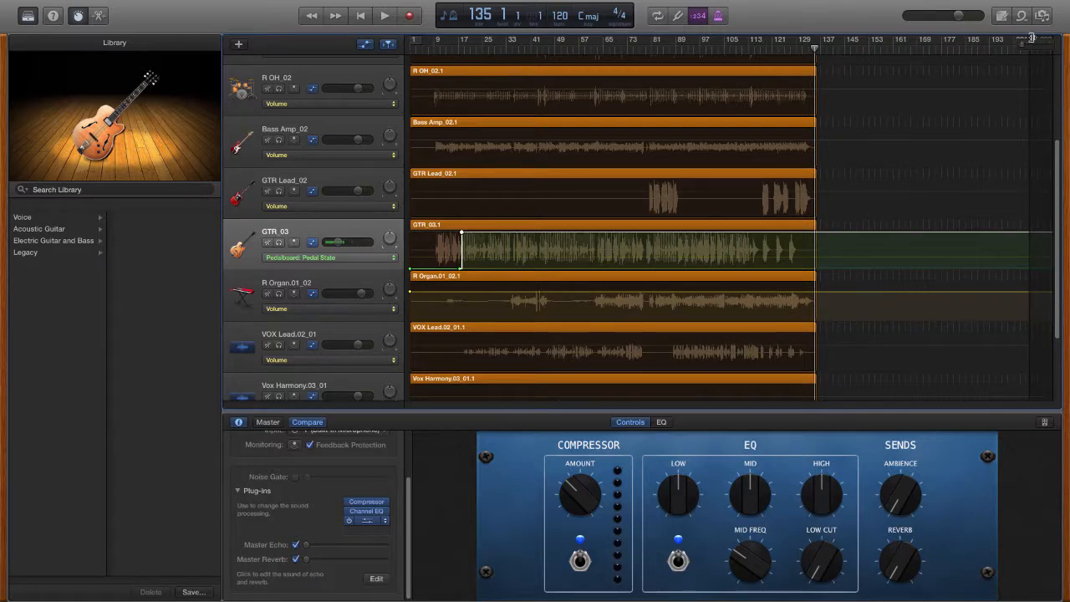
mouse_move(1027, 39)
mouse_down()
mouse_move(792, 48)
mouse_move(973, 46)
mouse_up()
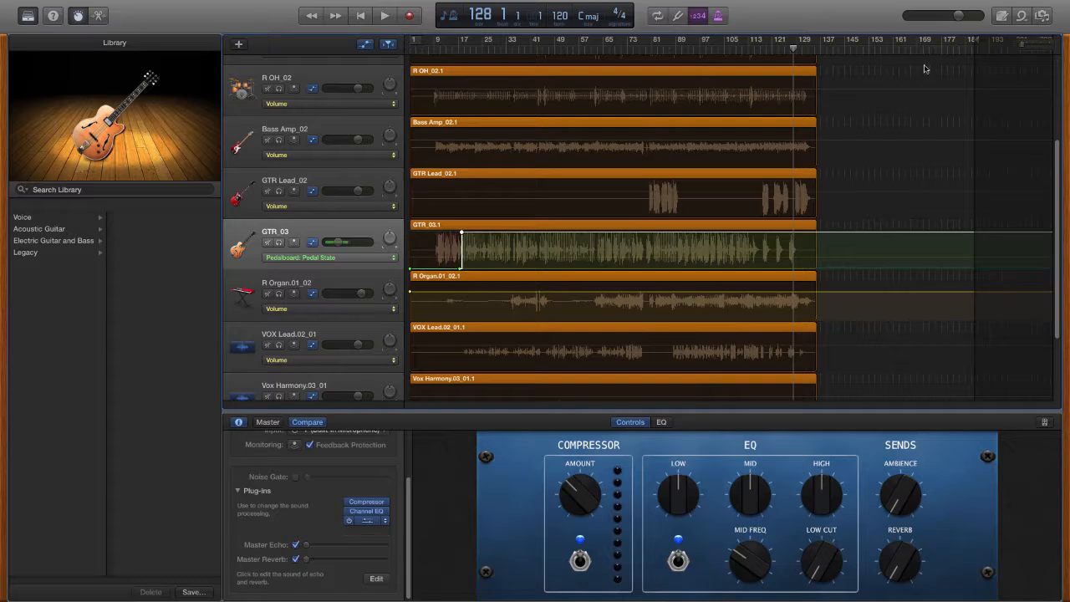
drag(973, 41, 825, 42)
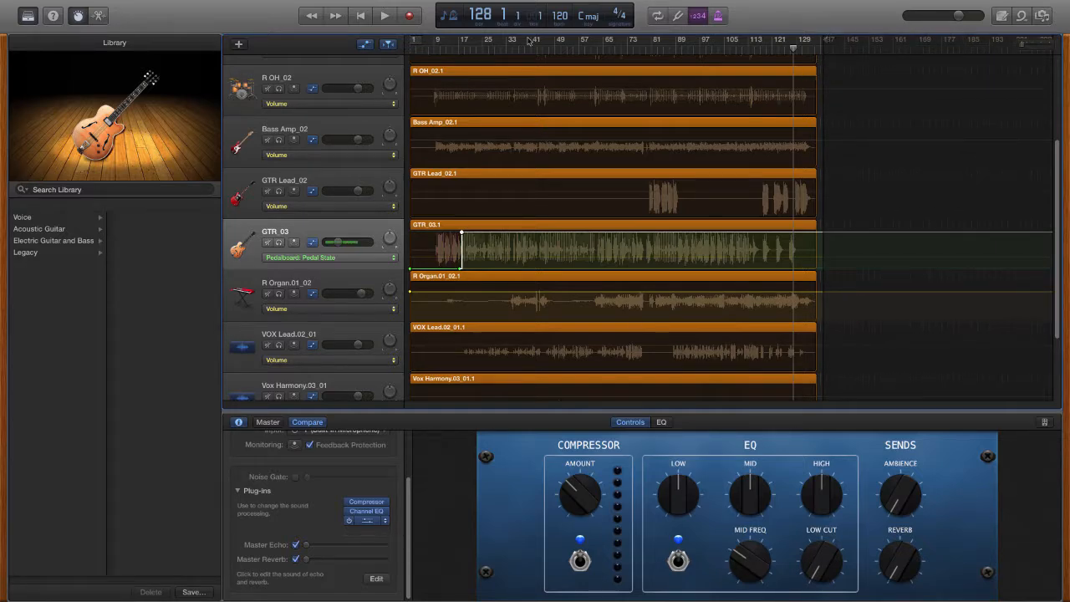
- Export the song to disk in the GarageBand folder as an MP3 at Highest Quality (256 kBit/s)
mouse_move(238, 3)
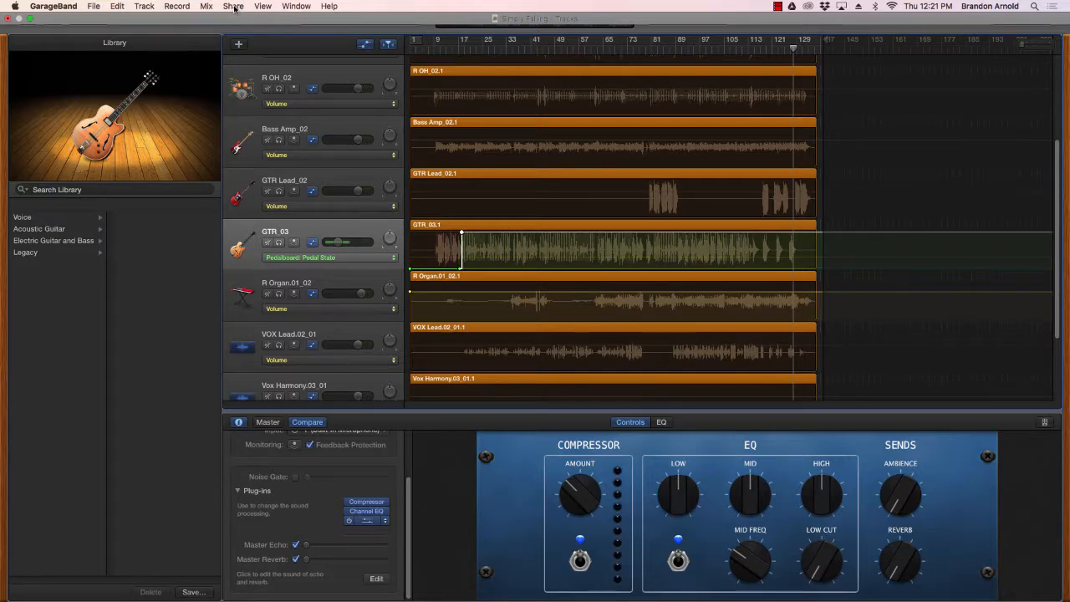
click(233, 7)
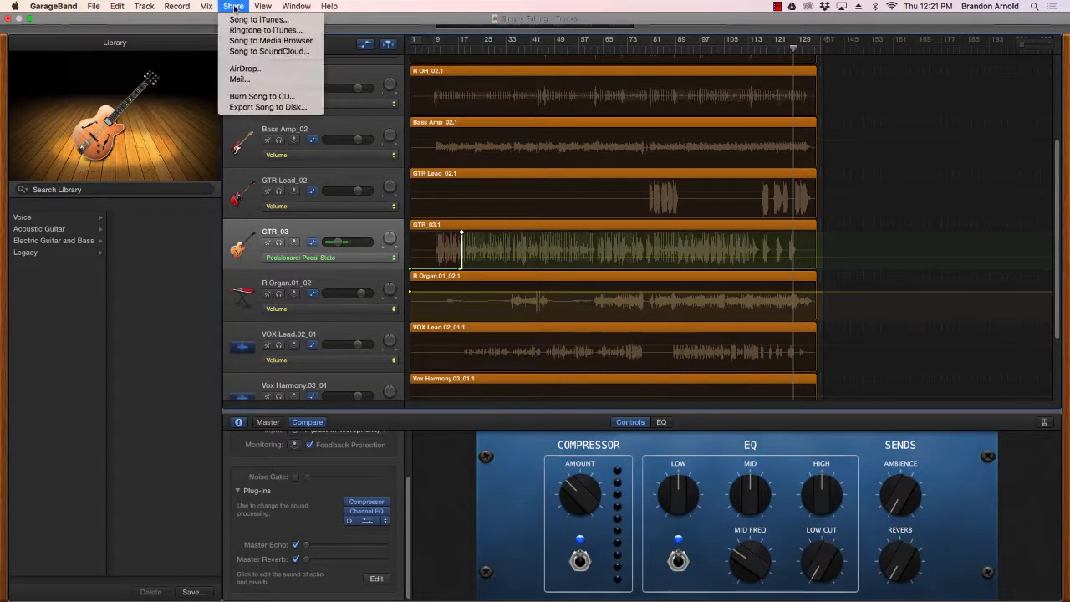
click(273, 107)
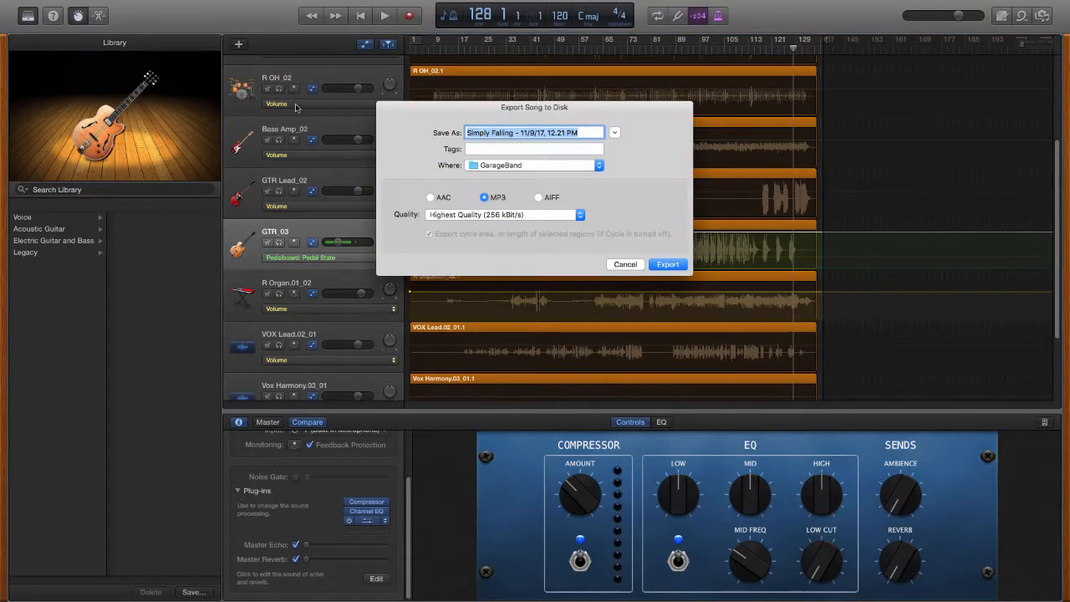
click(545, 199)
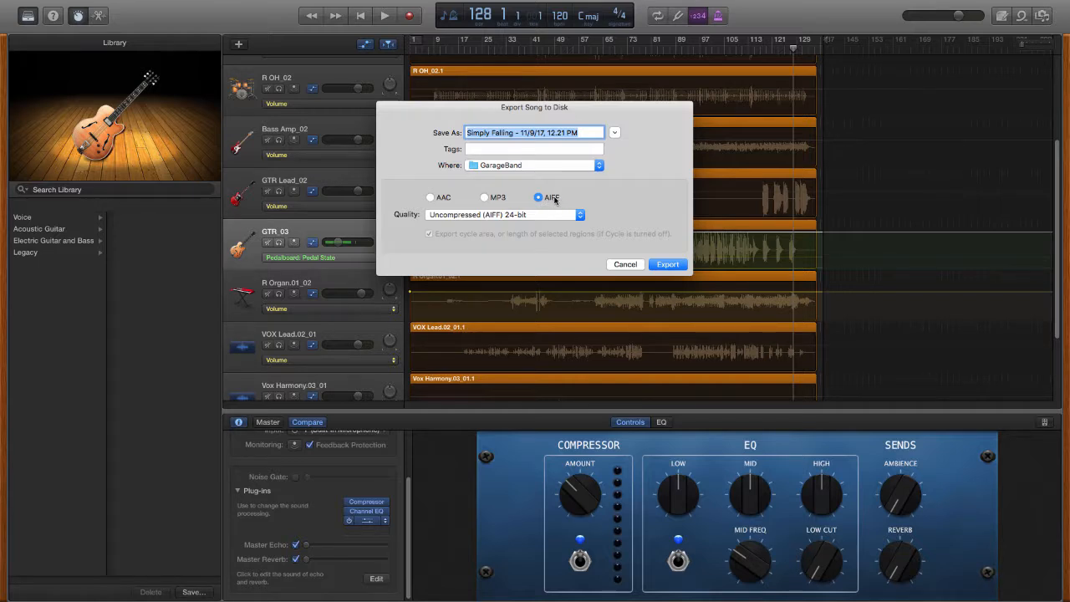
click(498, 198)
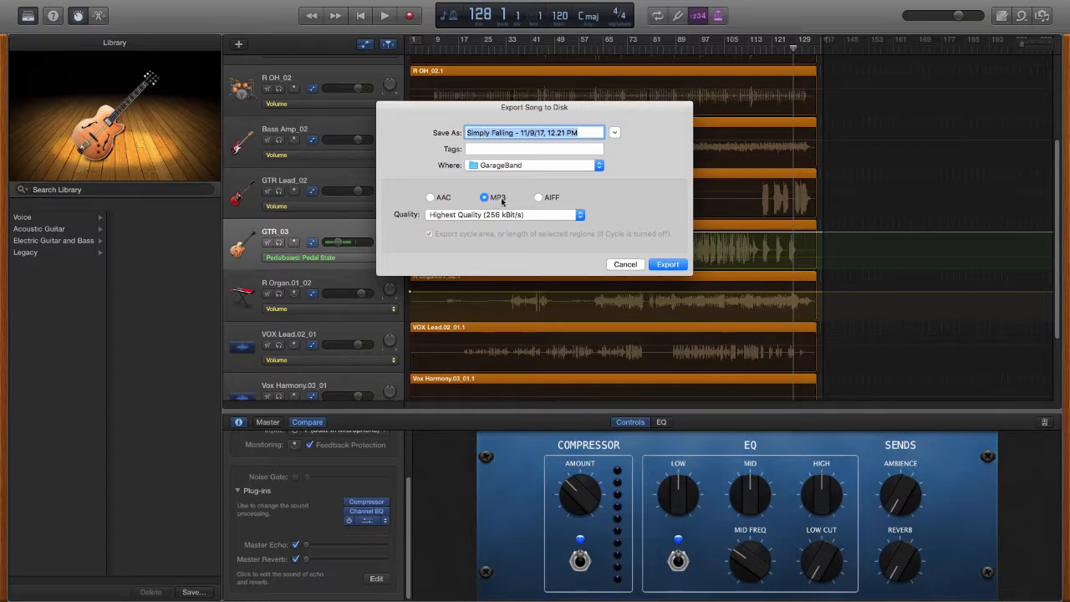
click(482, 217)
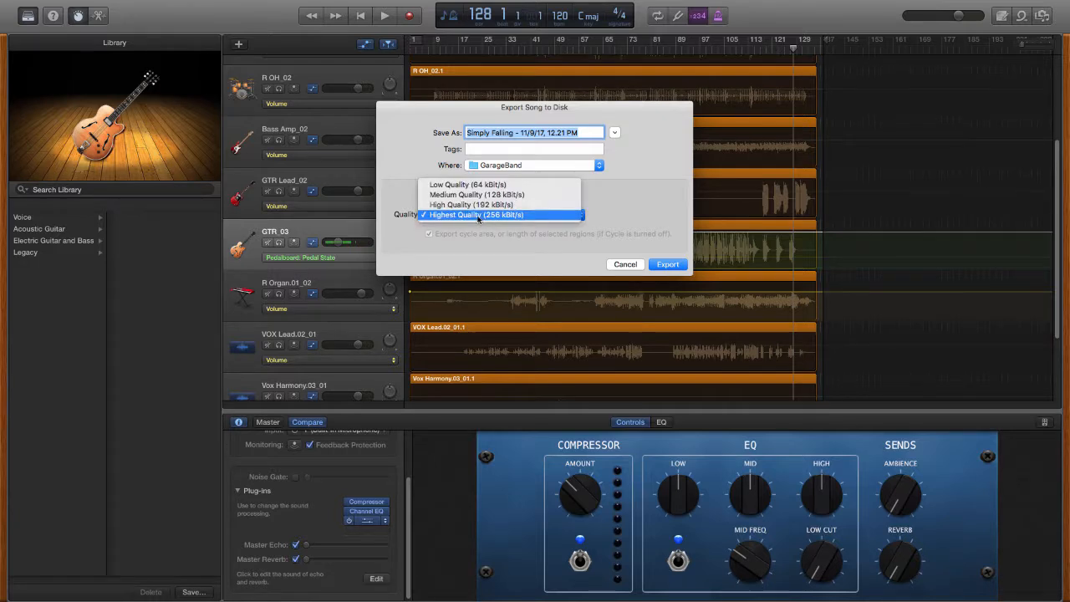
click(487, 215)
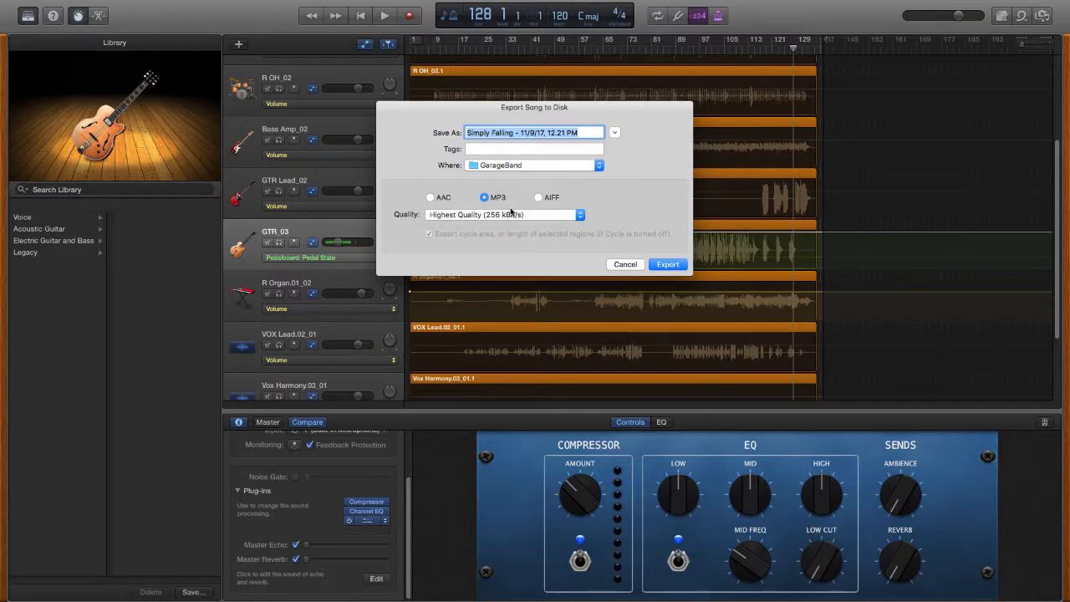
click(669, 264)
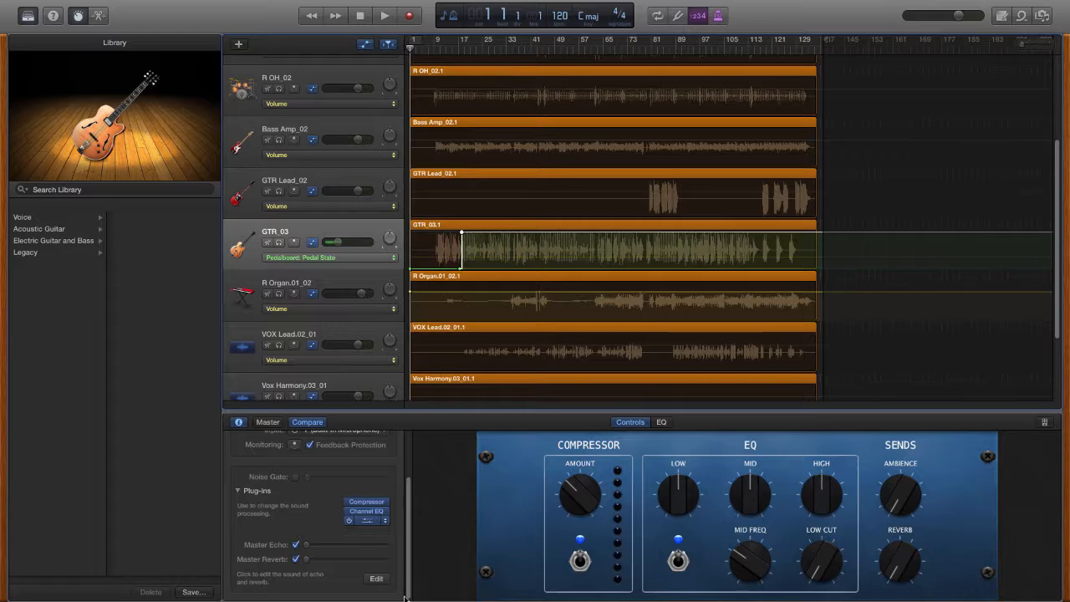
- Play the mix from bar 79, jump to about bar 105, and play the ending from about bar 115 to check output levels
mouse_move(453, 594)
click(646, 51)
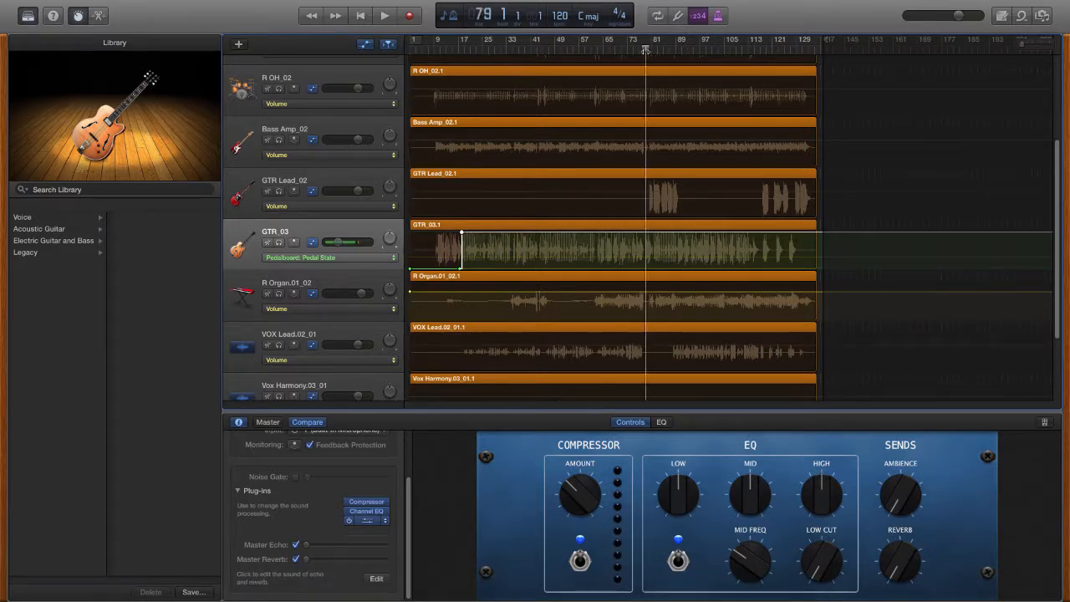
key(space)
click(726, 50)
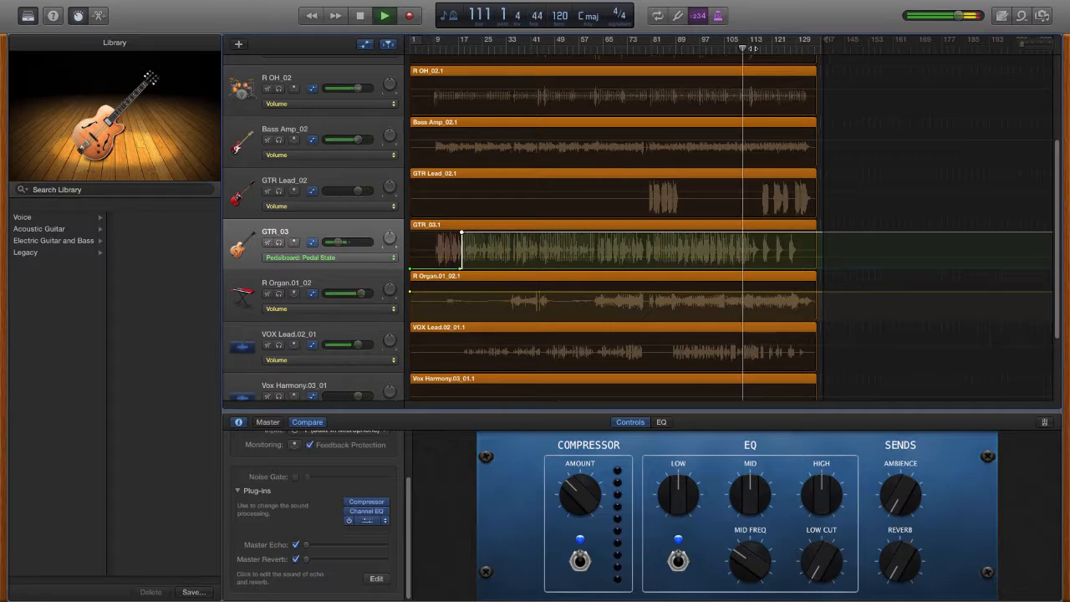
key(space)
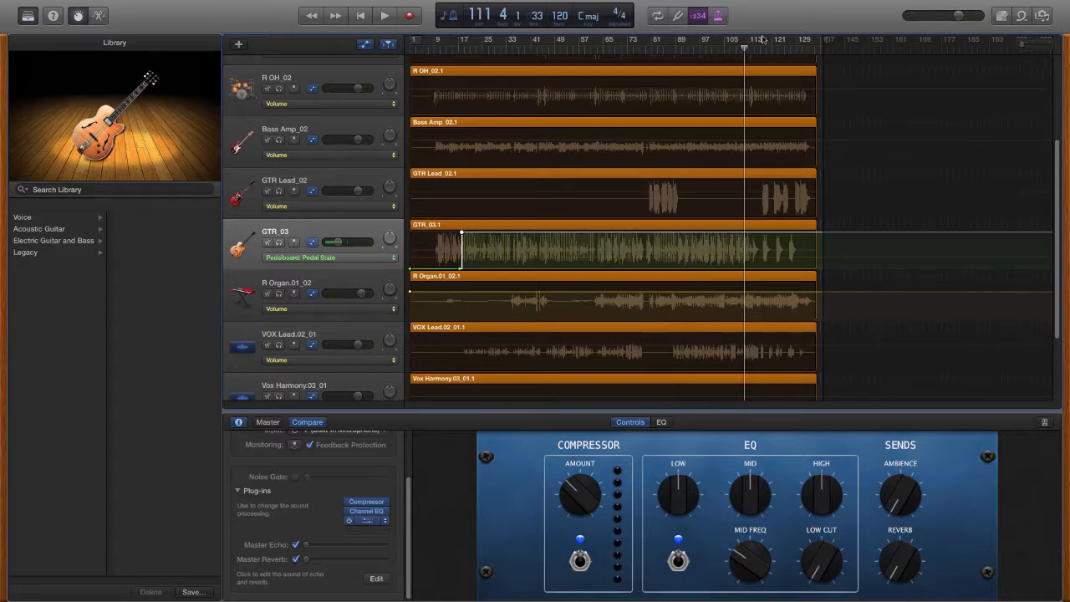
click(757, 50)
key(space)
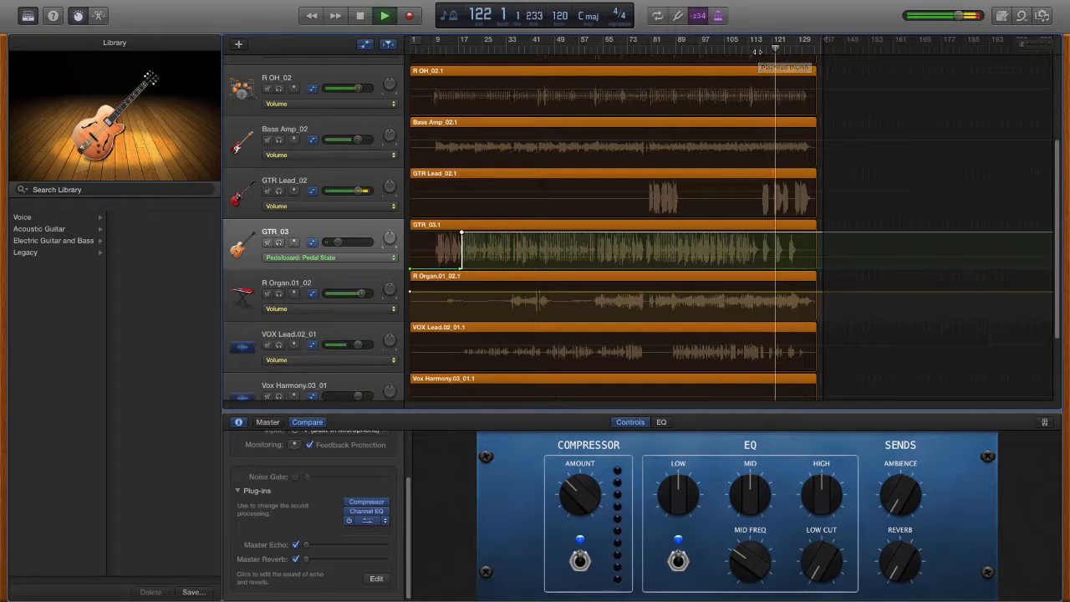
key(space)
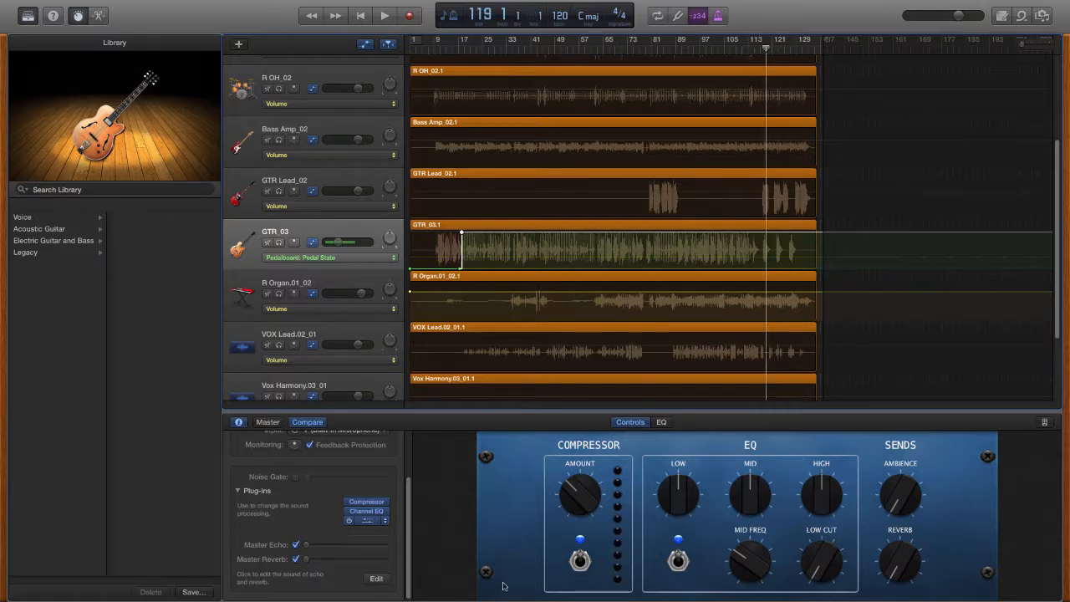
- Switch to Adobe Audition and play the Simply Falling MP3 from about 0:16 to check its levels
mouse_move(510, 599)
click(396, 590)
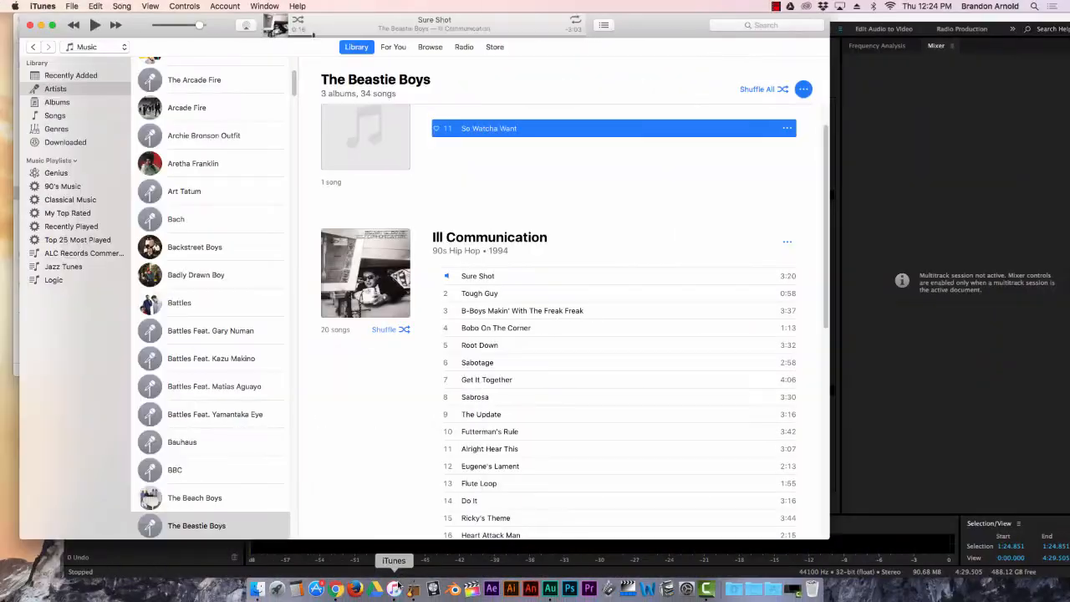
click(550, 590)
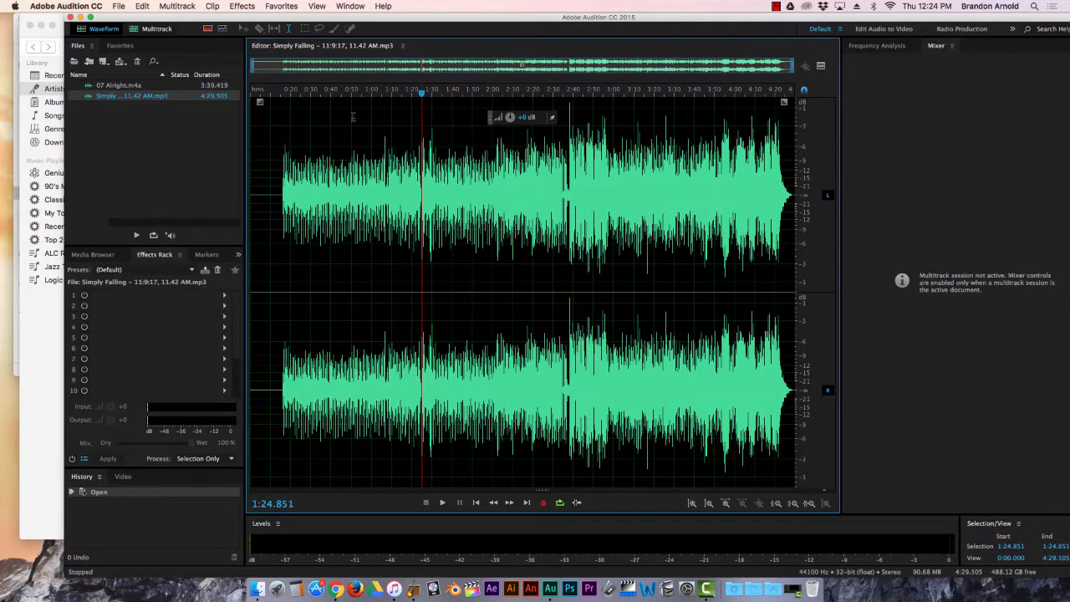
click(282, 122)
key(space)
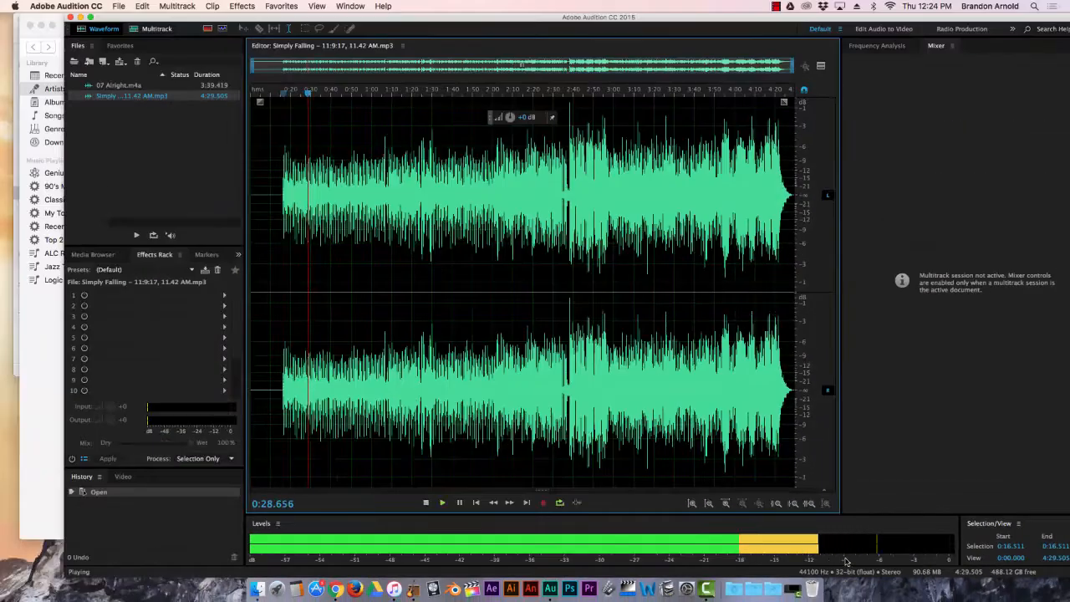
- Check the levels of Simply Falling's louder passages by playing it from about 2:35 and again from about 3:53
click(564, 119)
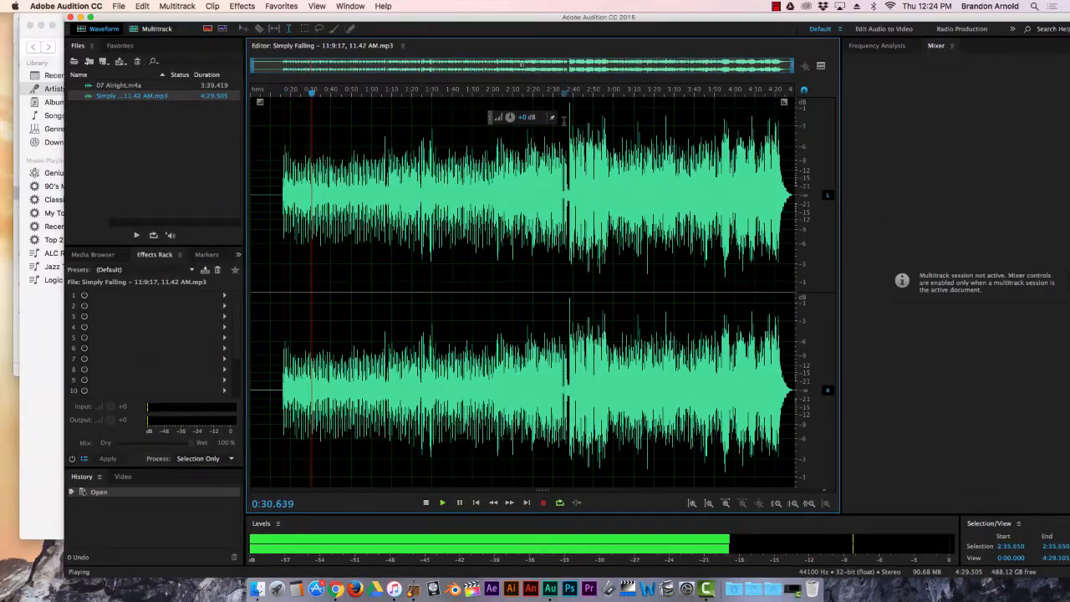
key(space)
key(space)
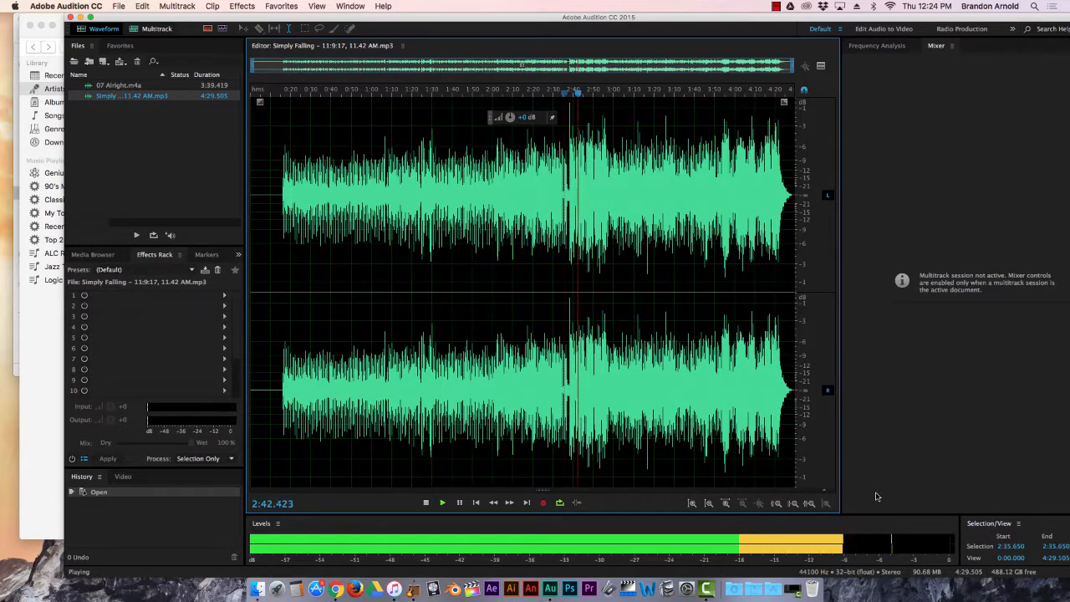
key(space)
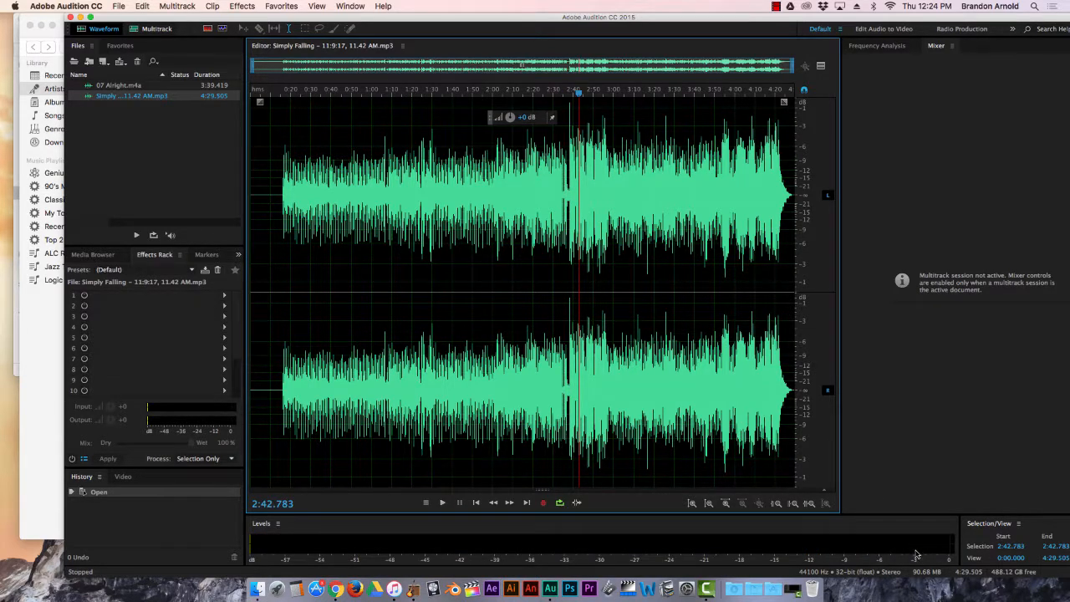
click(723, 132)
key(space)
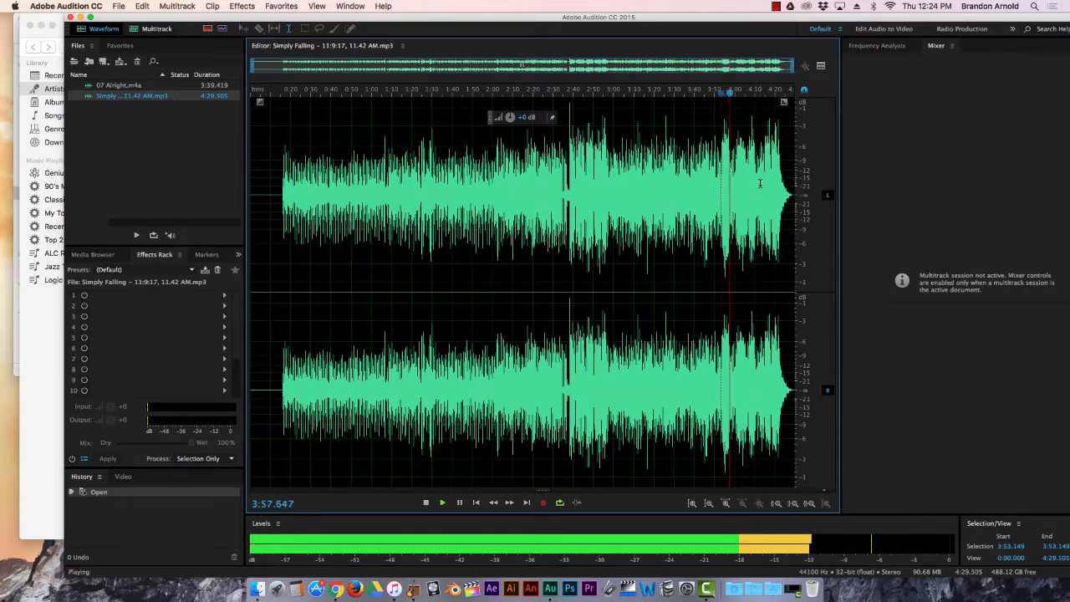
key(space)
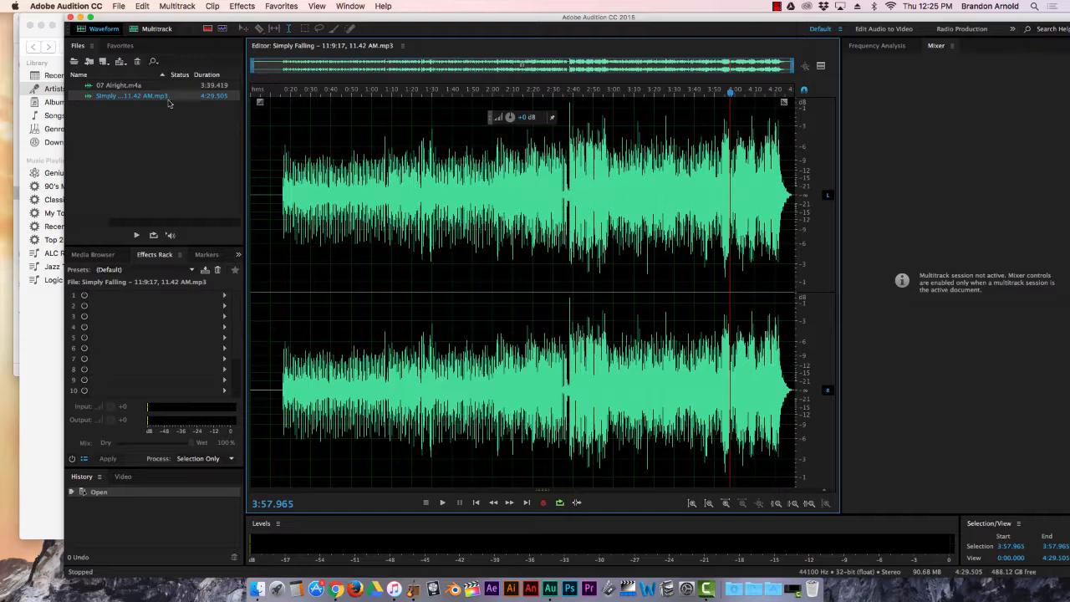
- Alternate between the waveforms of 07 Alright.m4a and the Simply Falling MP3 to compare their loudness, ending on Simply Falling
click(111, 89)
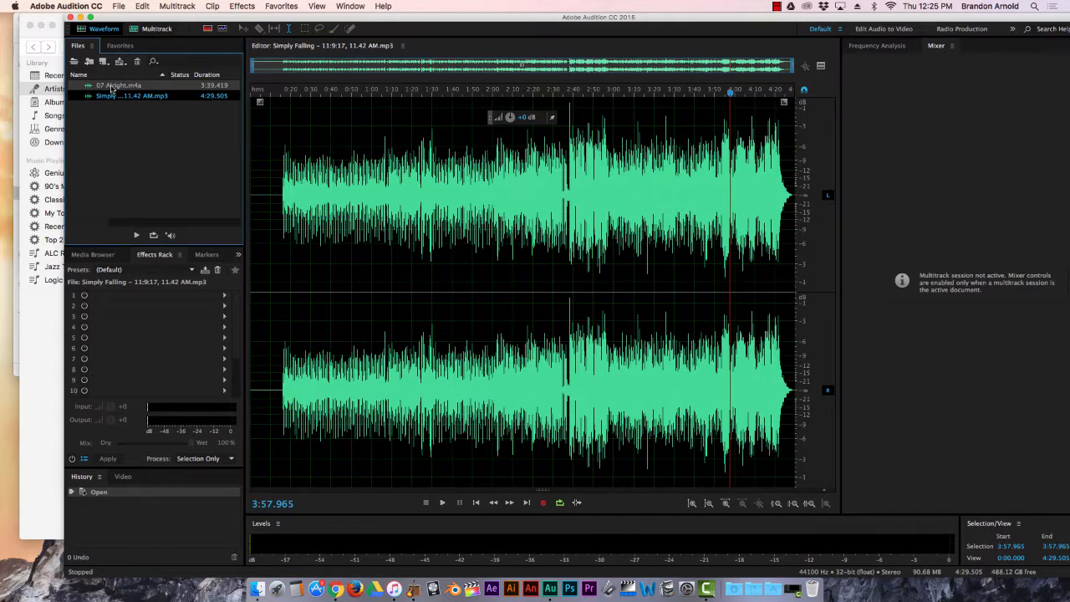
double_click(114, 86)
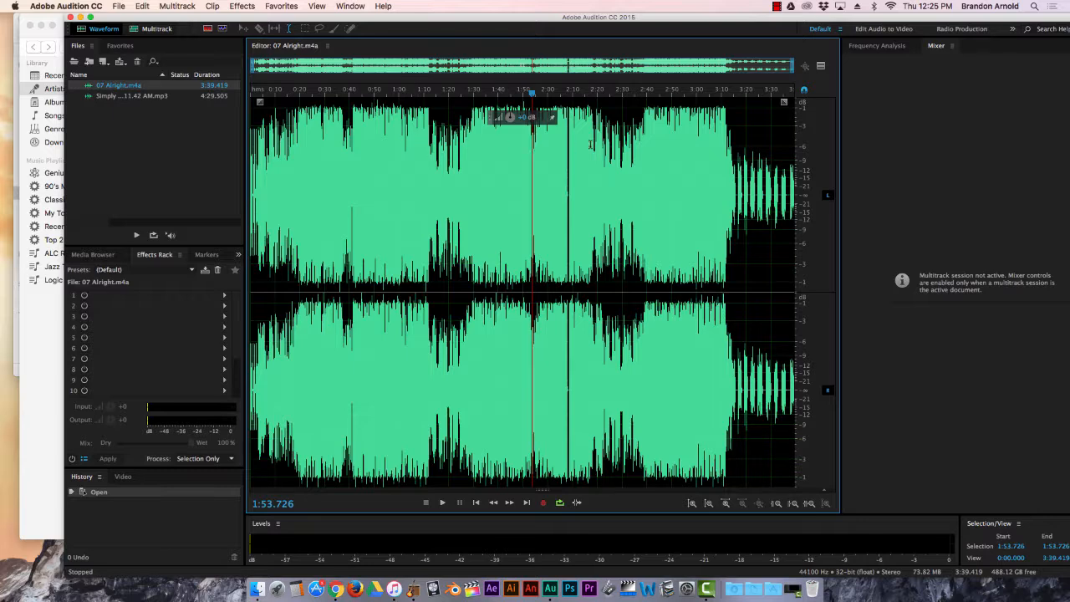
double_click(112, 96)
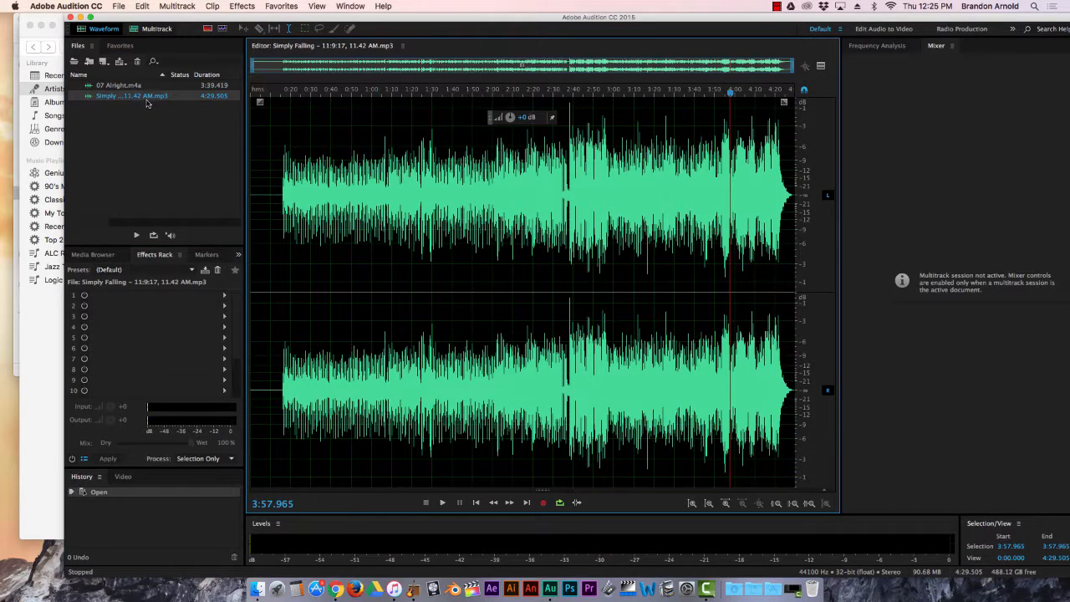
double_click(115, 86)
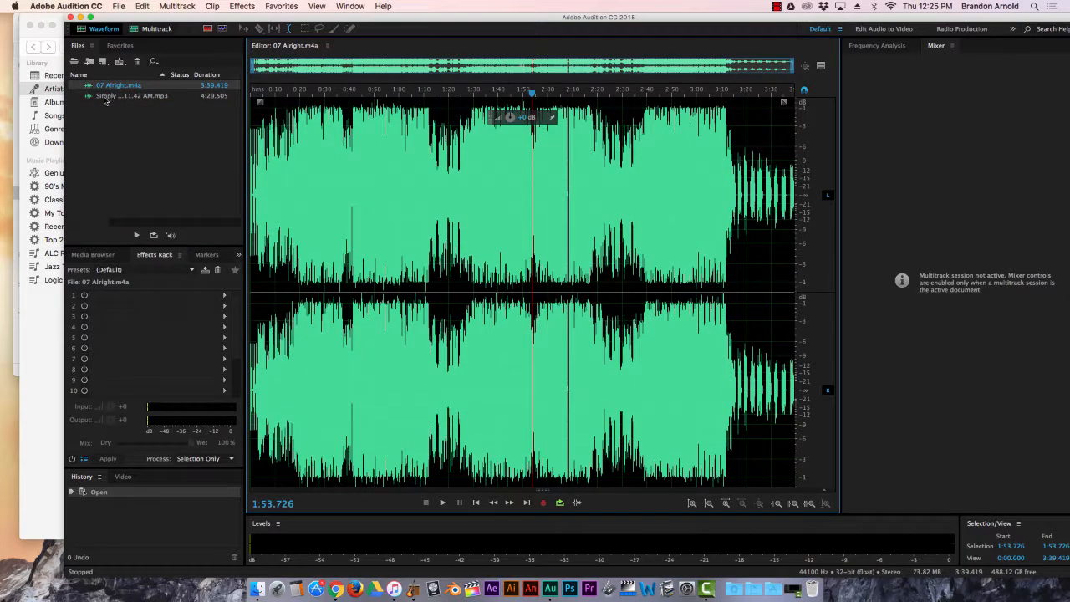
double_click(105, 97)
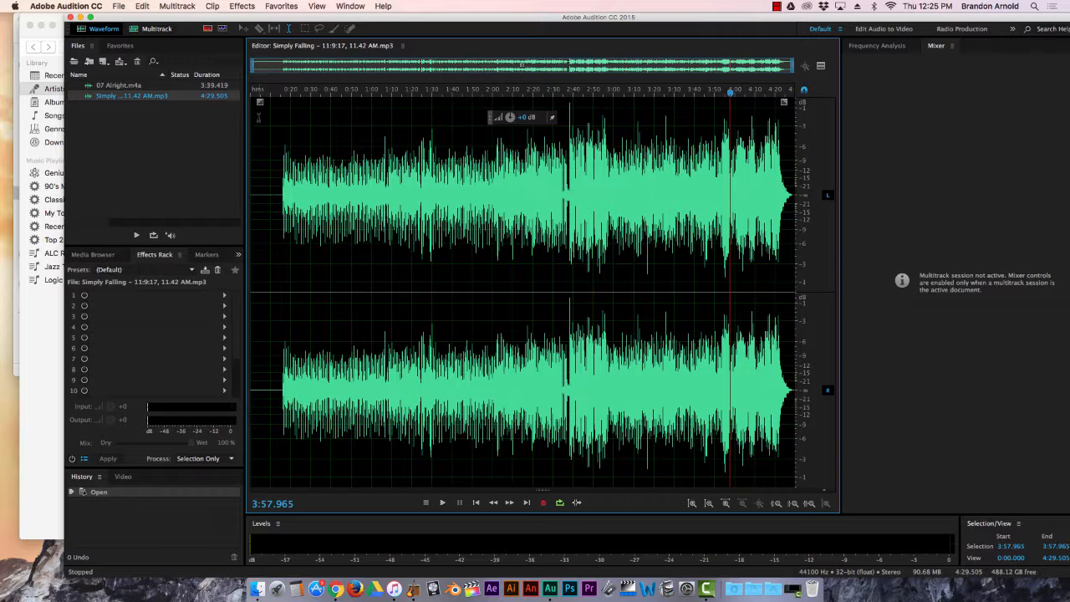
- Play the opening of Simply Falling from about 0:15 to about 0:27 as a loudness reference
click(280, 128)
key(space)
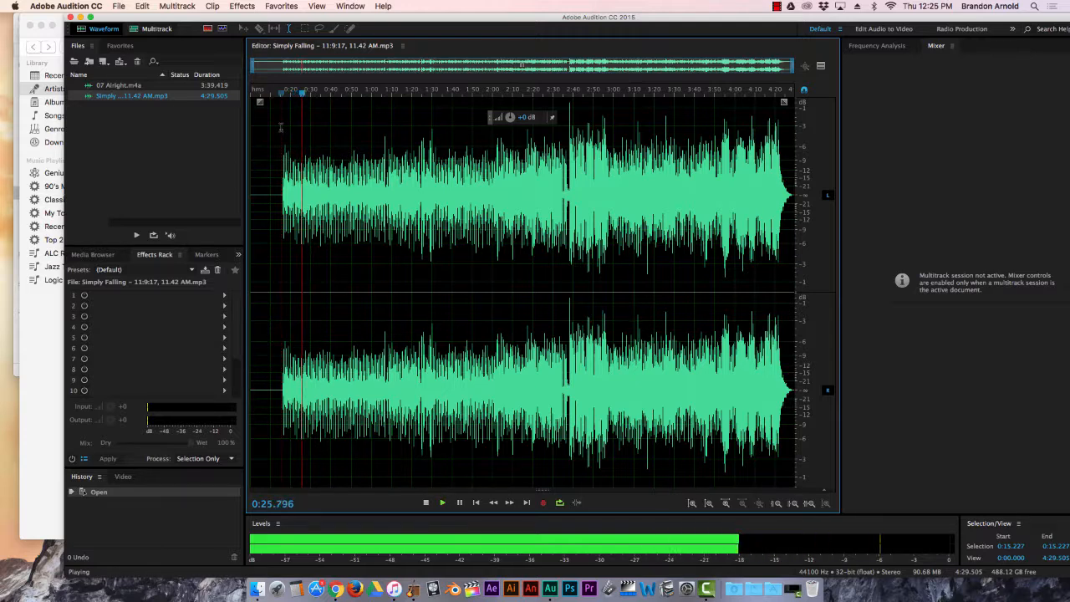
key(space)
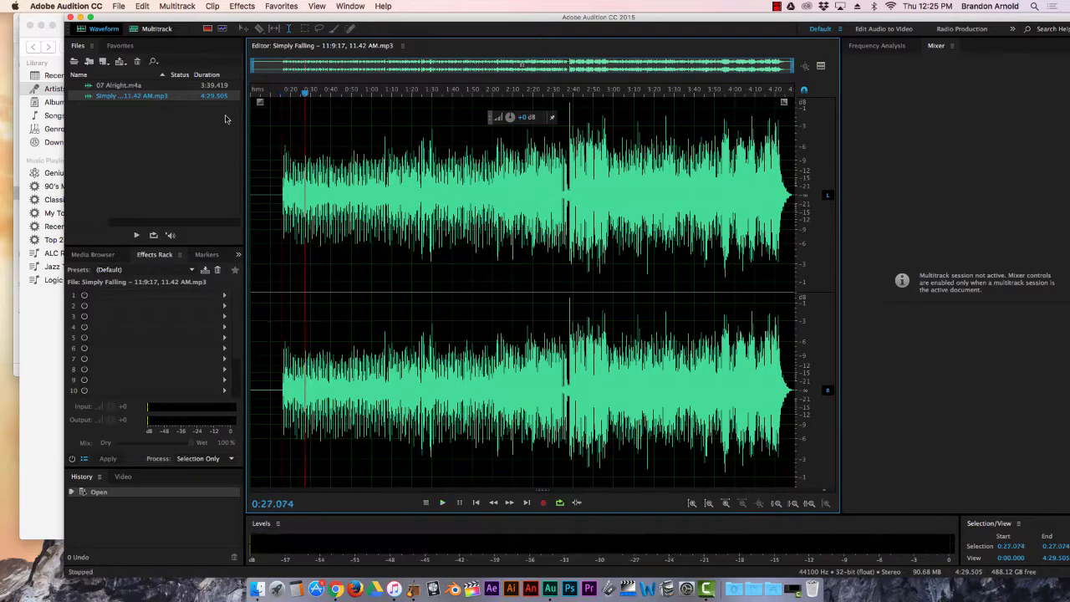
- Open 07 Alright.m4a and play it from about 0:25 to about 0:28 to check its levels
click(117, 89)
double_click(117, 89)
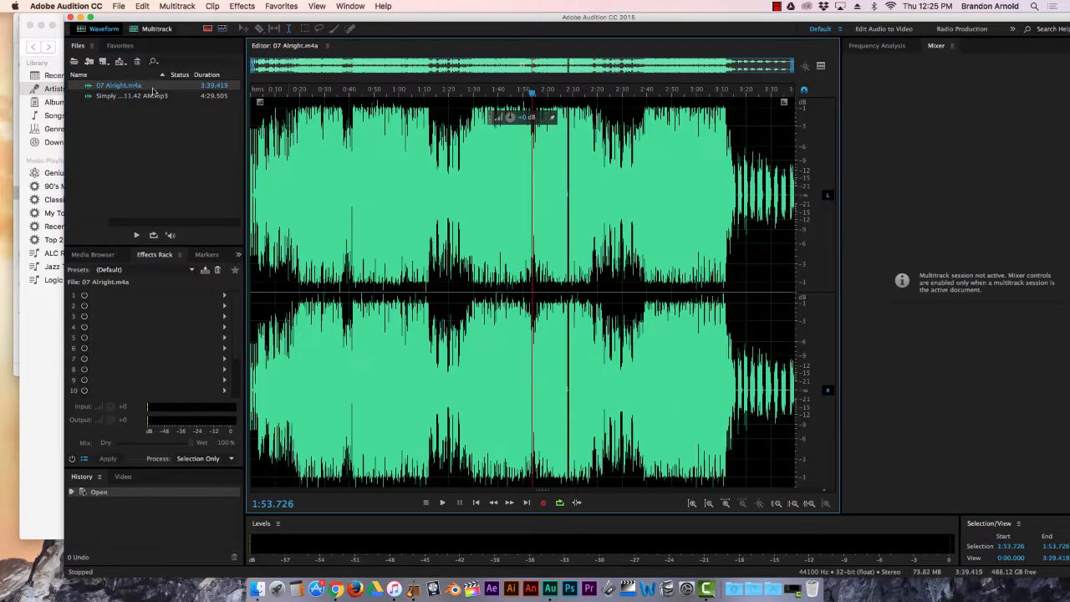
click(314, 126)
key(space)
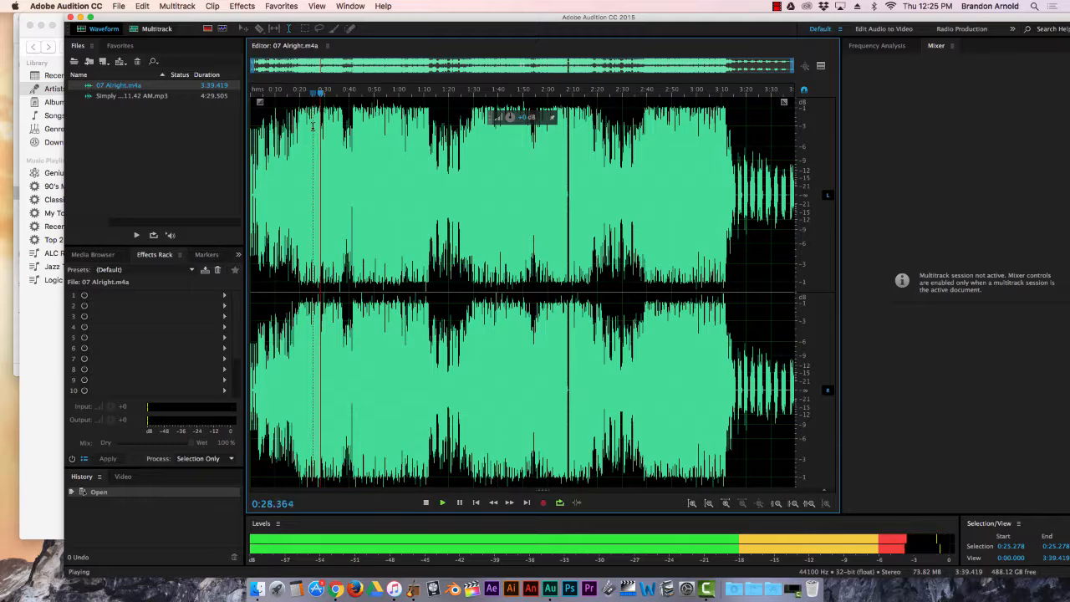
key(space)
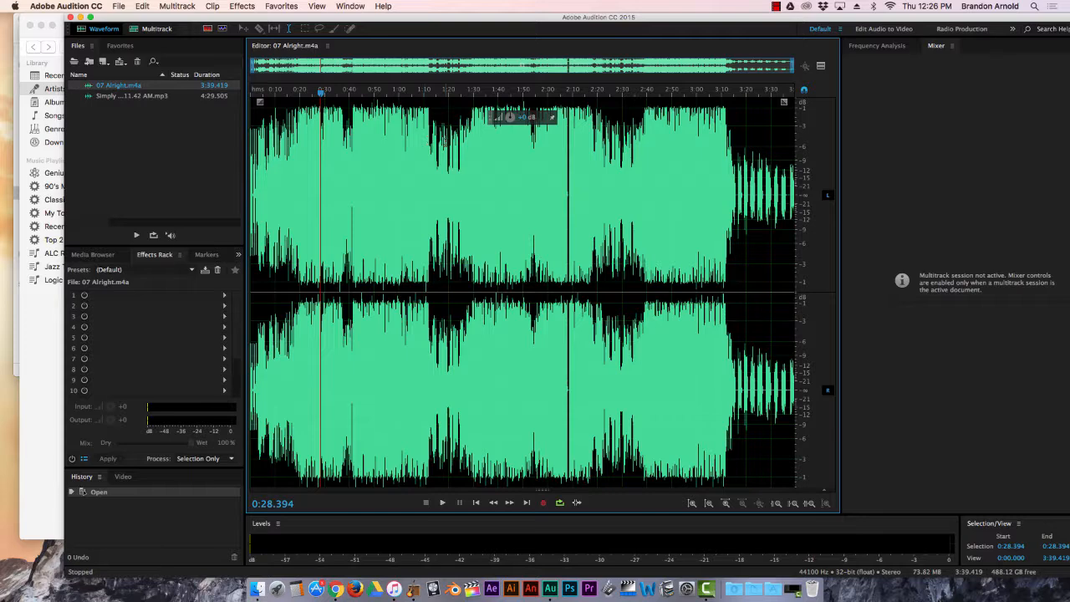
- Place the playhead at about 1:12 in 07 Alright.m4a, where its quieter section begins
click(436, 143)
click(429, 139)
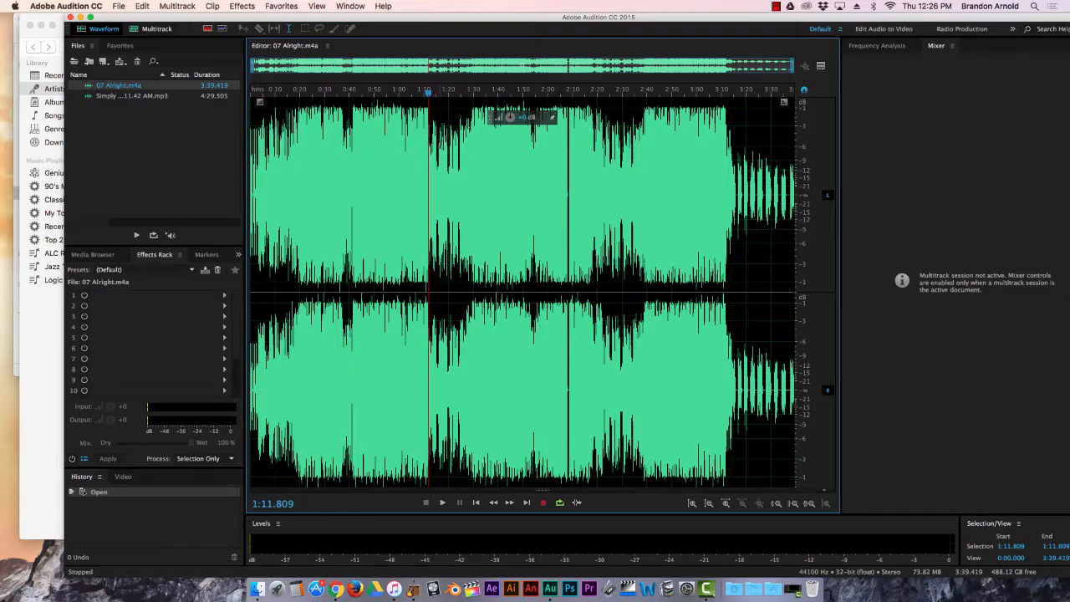